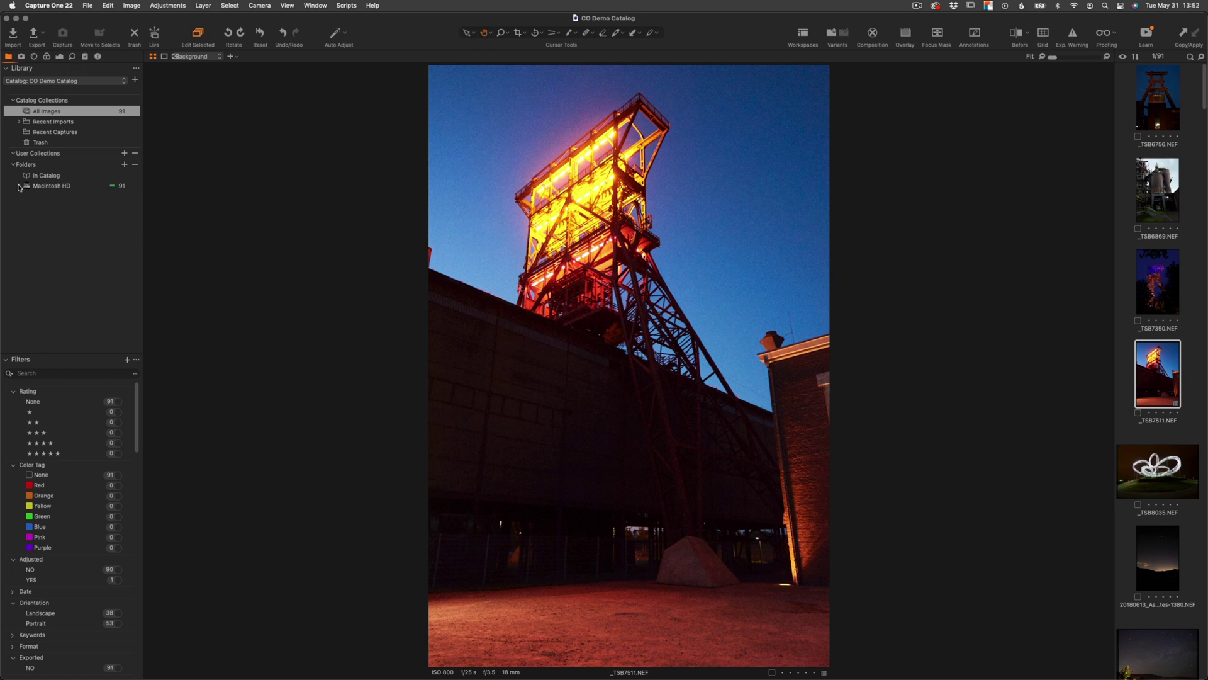
Step: Expand Macintosh HD > Users > home > Pictures > RAW Images > 2018 to reveal the dated shoot folders
{"action": "left_click", "coordinate": [19, 186]}
{"action": "left_click", "coordinate": [25, 196]}
{"action": "left_click", "coordinate": [32, 206]}
{"action": "left_click", "coordinate": [39, 217]}
{"action": "left_click", "coordinate": [45, 227]}
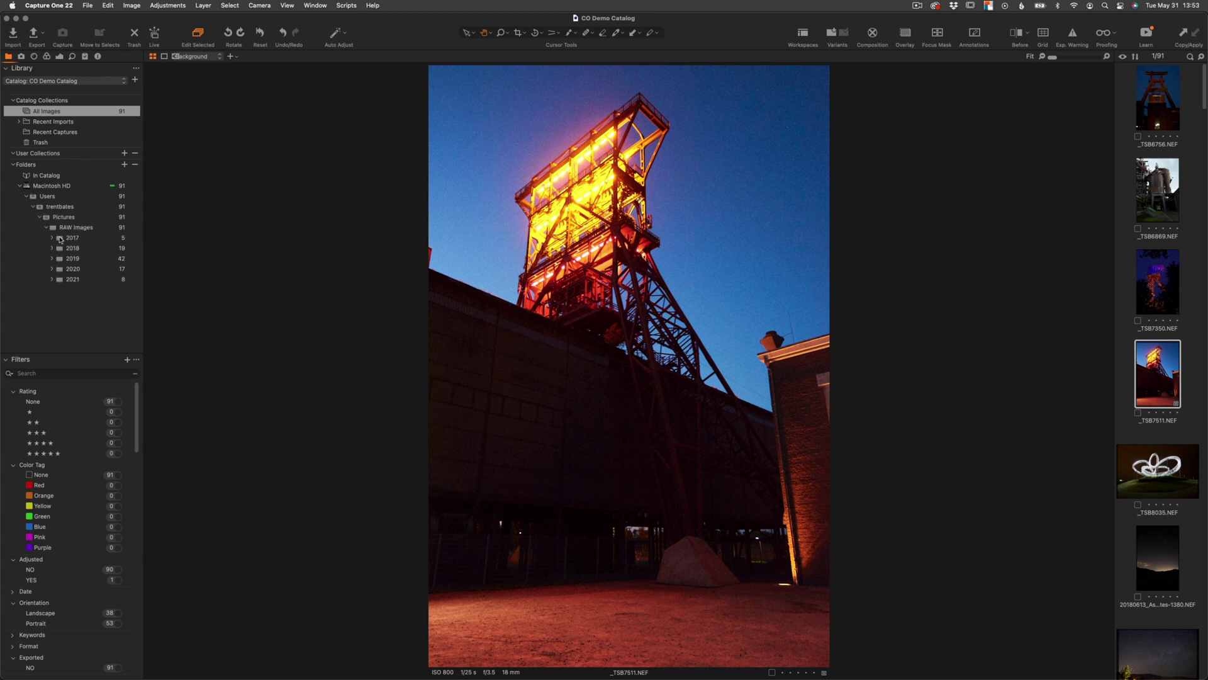
{"action": "left_click", "coordinate": [52, 248]}
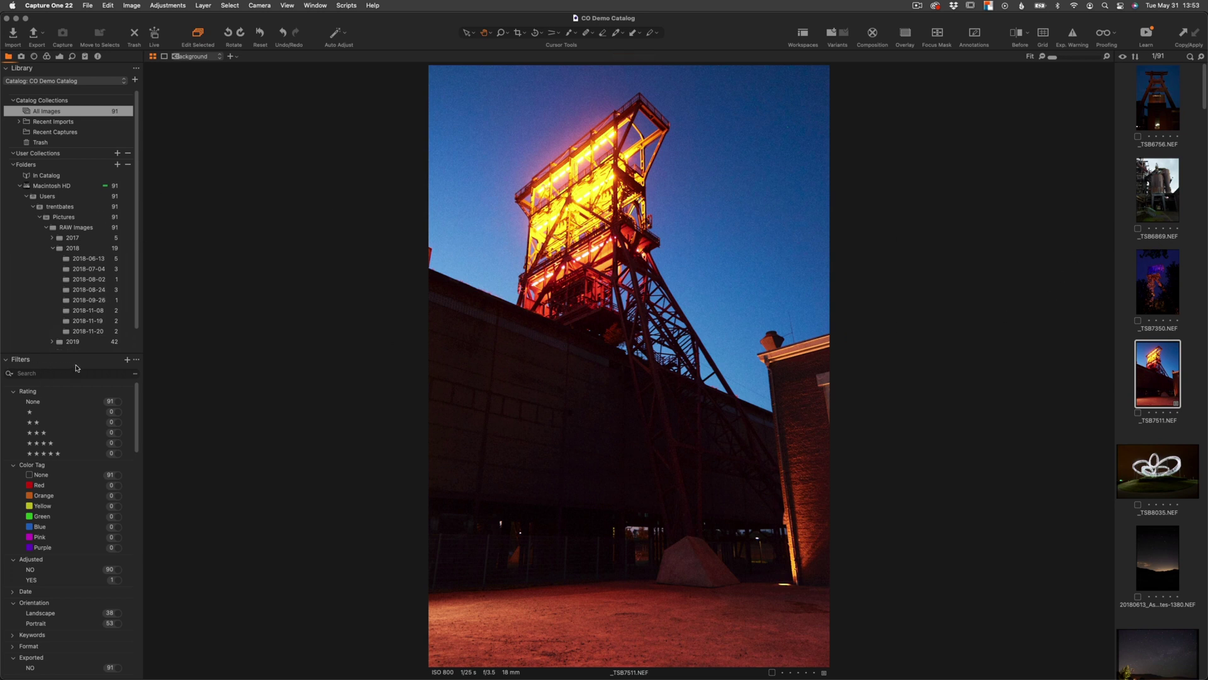
{"action": "scroll", "coordinate": [76, 422], "scroll_direction": "down", "scroll_amount": 15}
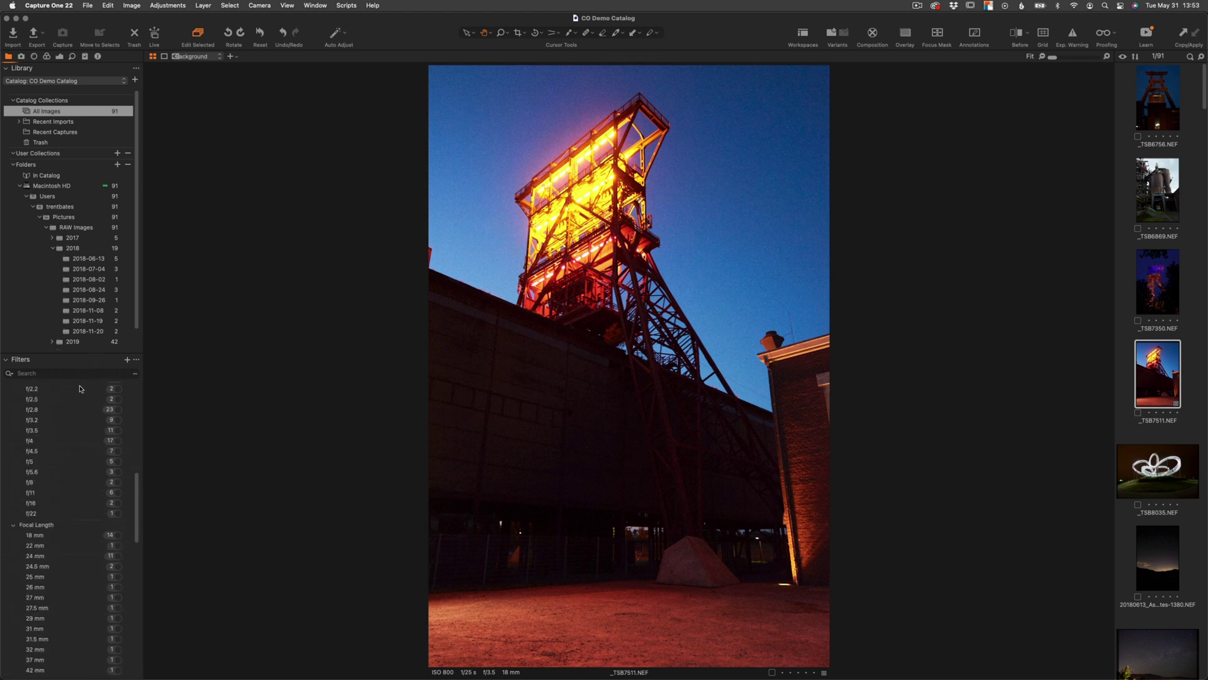
{"action": "scroll", "coordinate": [95, 409], "scroll_direction": "up", "scroll_amount": 15}
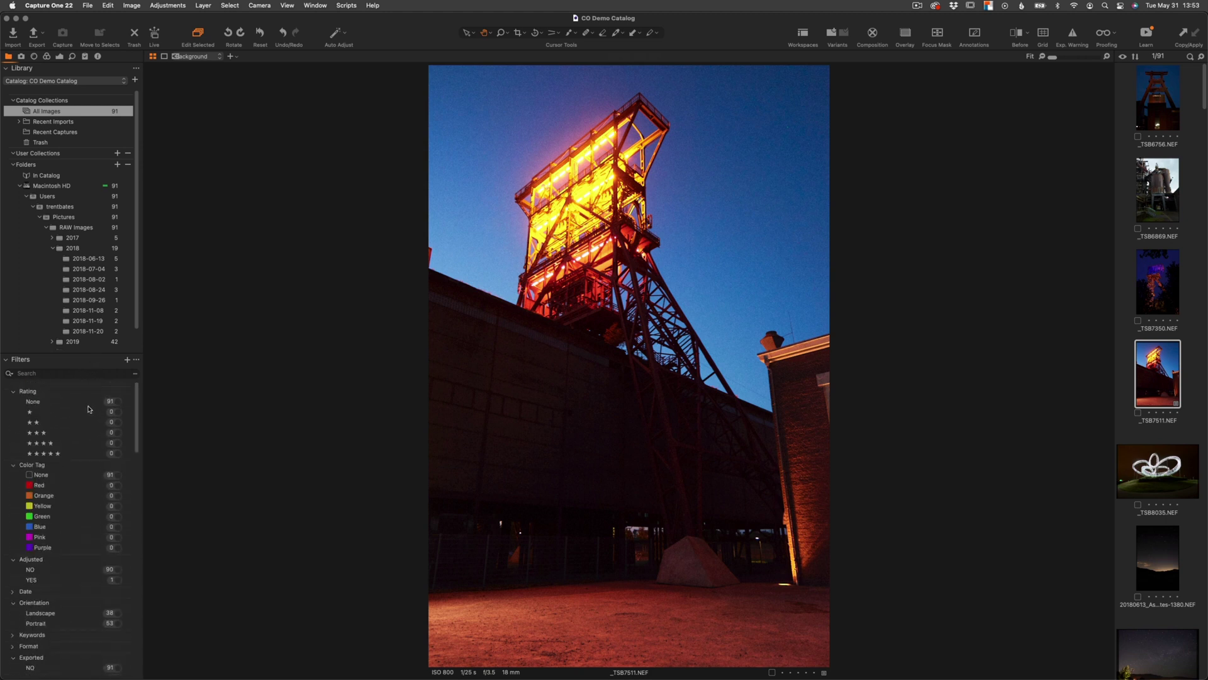
Step: Add IPTC - Image > Image City to the visible metadata filters
{"action": "left_click", "coordinate": [127, 361]}
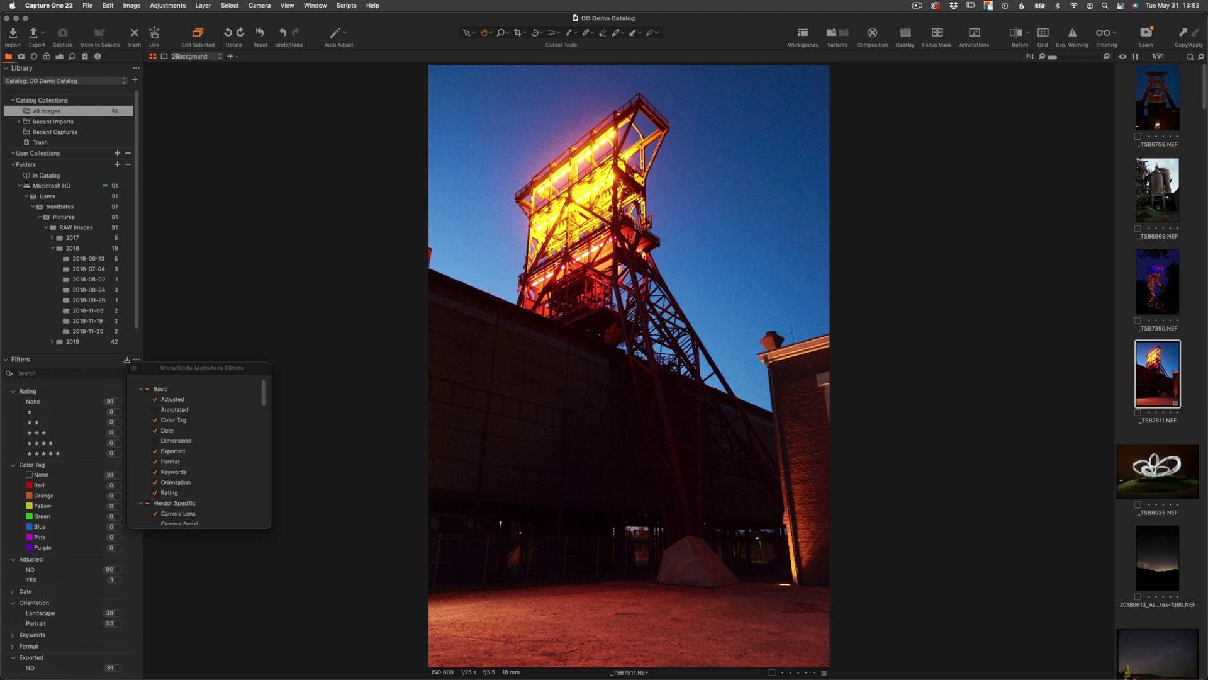
{"action": "scroll", "coordinate": [213, 435], "scroll_direction": "down", "scroll_amount": 1}
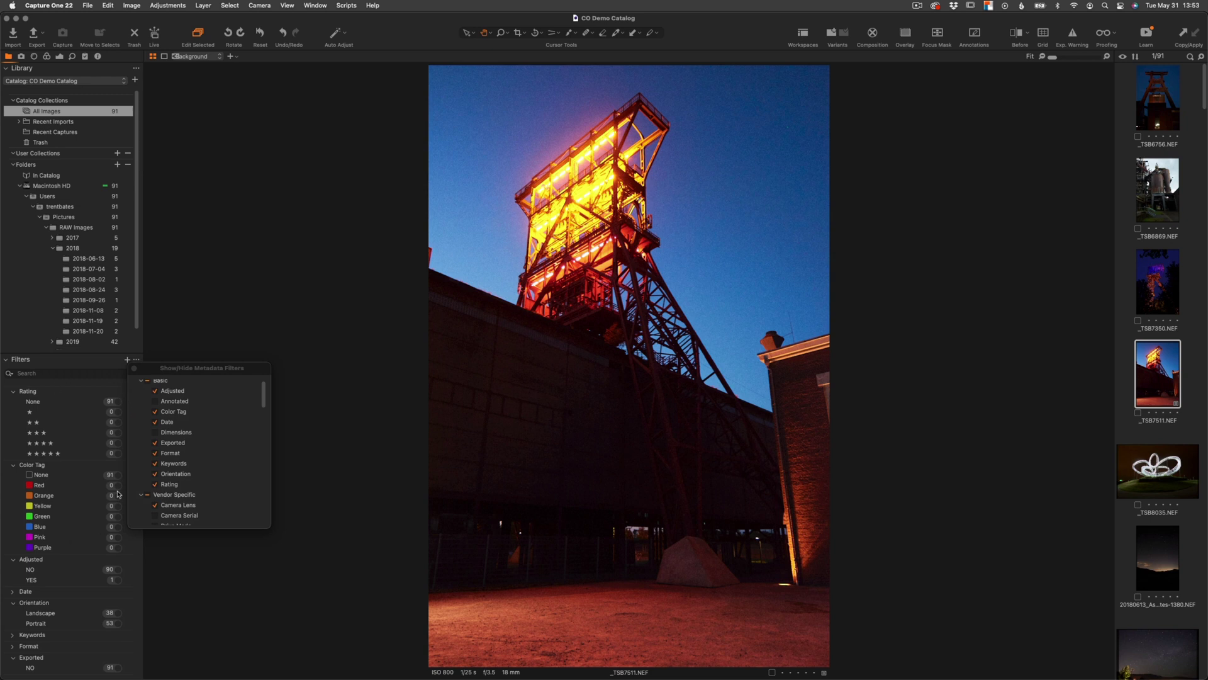
{"action": "scroll", "coordinate": [189, 440], "scroll_direction": "down", "scroll_amount": 10}
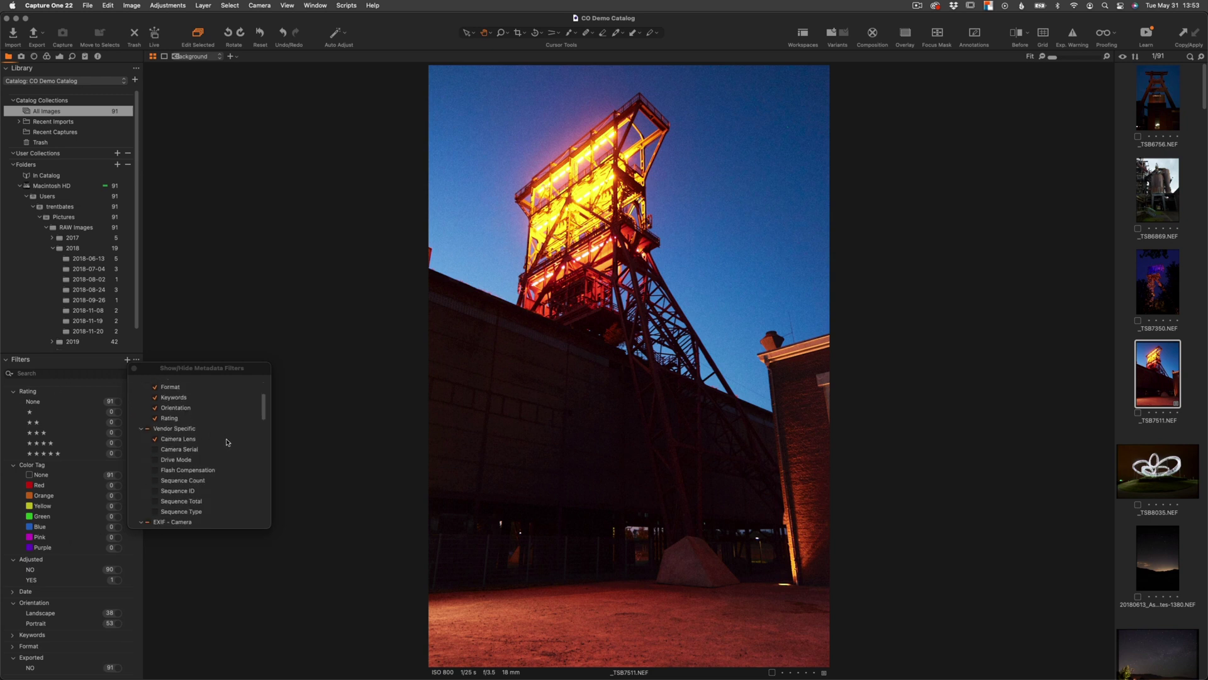
{"action": "scroll", "coordinate": [224, 447], "scroll_direction": "down", "scroll_amount": 6}
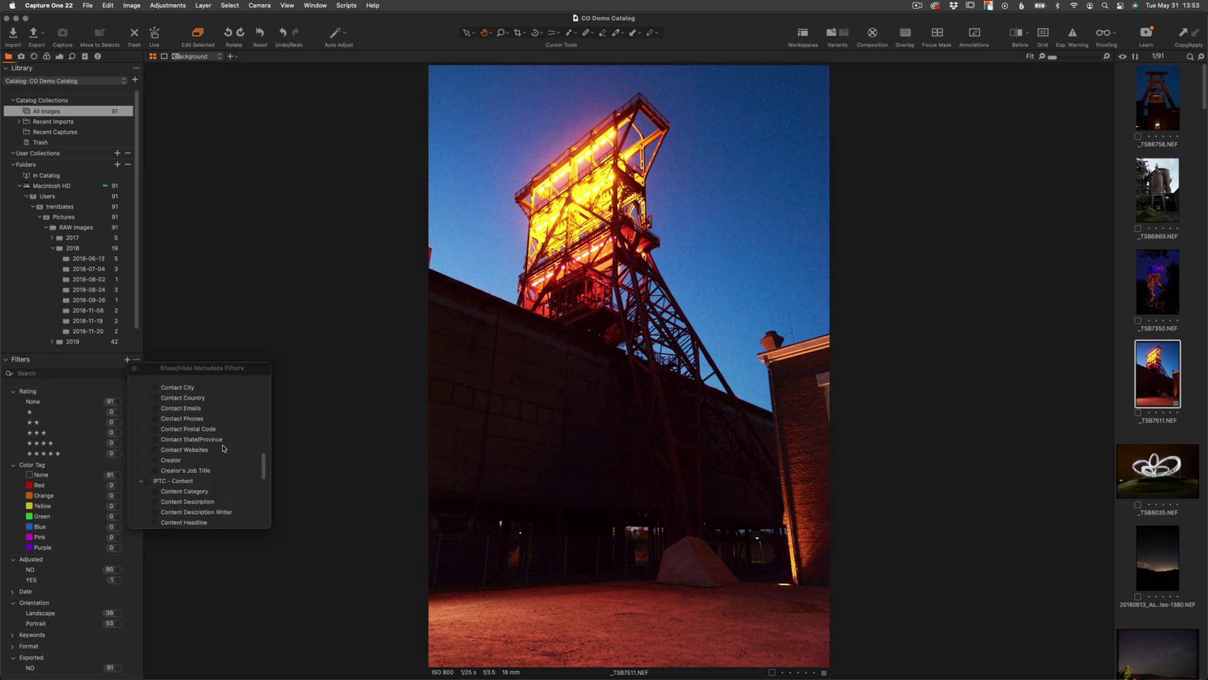
{"action": "scroll", "coordinate": [212, 443], "scroll_direction": "down", "scroll_amount": 3}
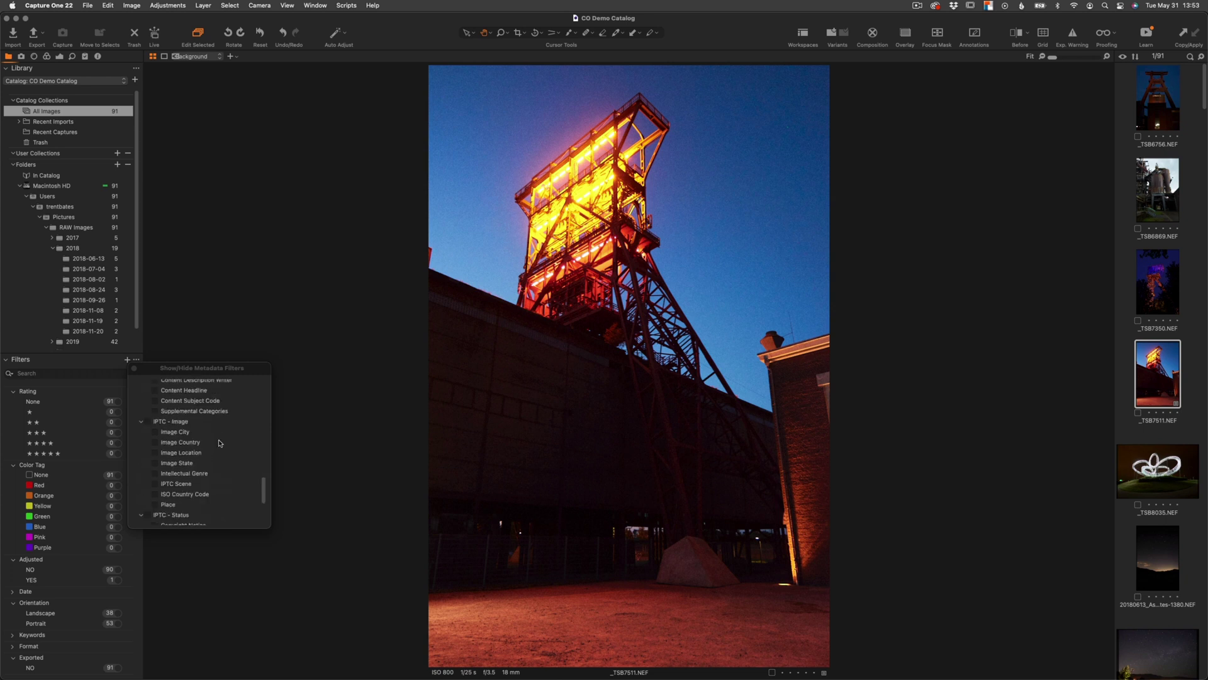
{"action": "left_click", "coordinate": [155, 431]}
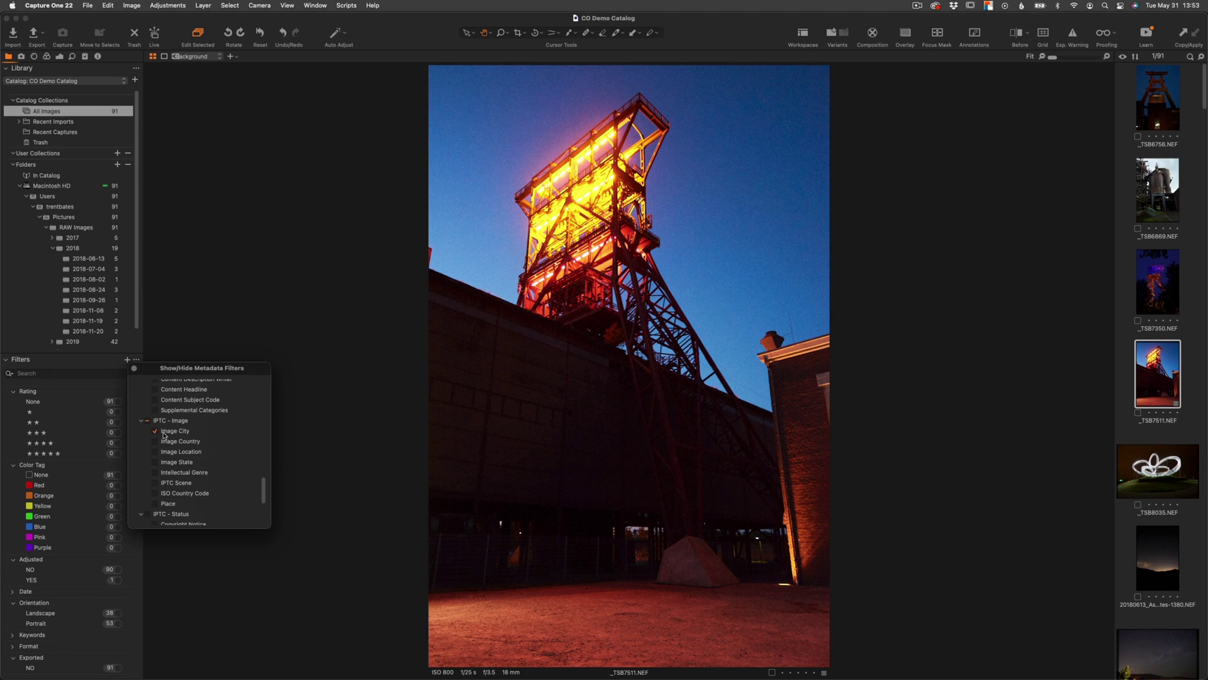
{"action": "left_click", "coordinate": [134, 368]}
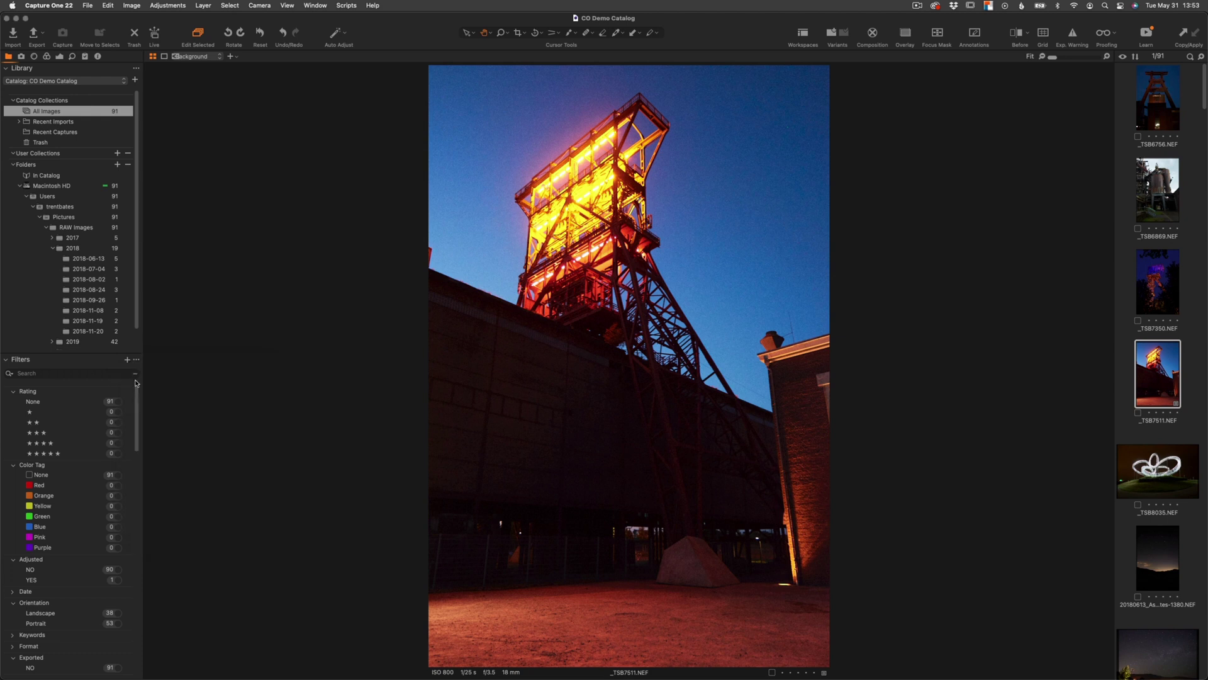
Step: Scroll through the Filters panel and switch to the Capture tool tab
{"action": "scroll", "coordinate": [91, 459], "scroll_direction": "down", "scroll_amount": 10}
{"action": "scroll", "coordinate": [91, 460], "scroll_direction": "down", "scroll_amount": 5}
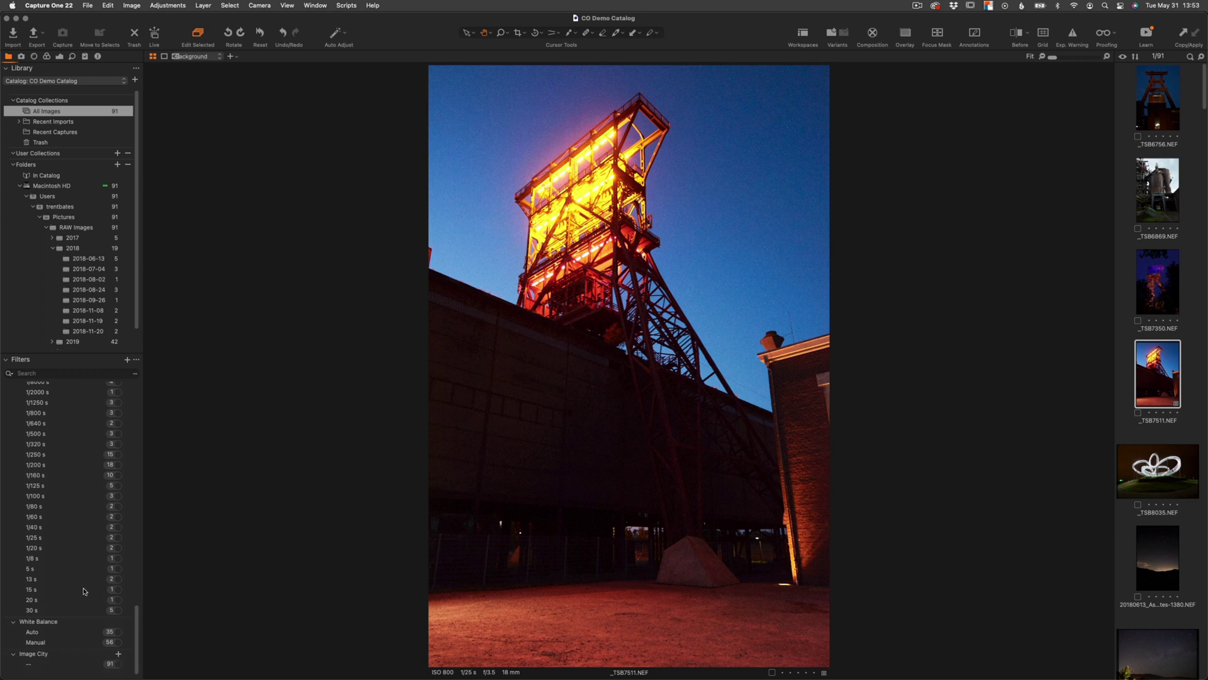
{"action": "scroll", "coordinate": [85, 592], "scroll_direction": "up", "scroll_amount": 10}
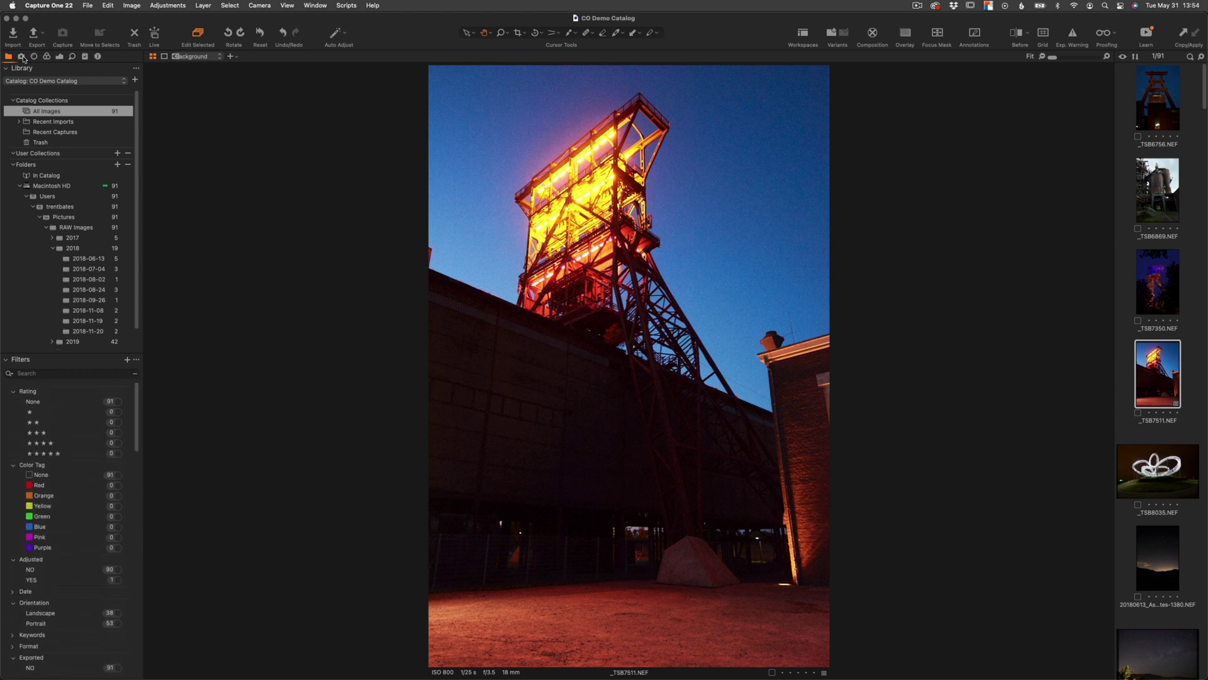
{"action": "left_click", "coordinate": [21, 57]}
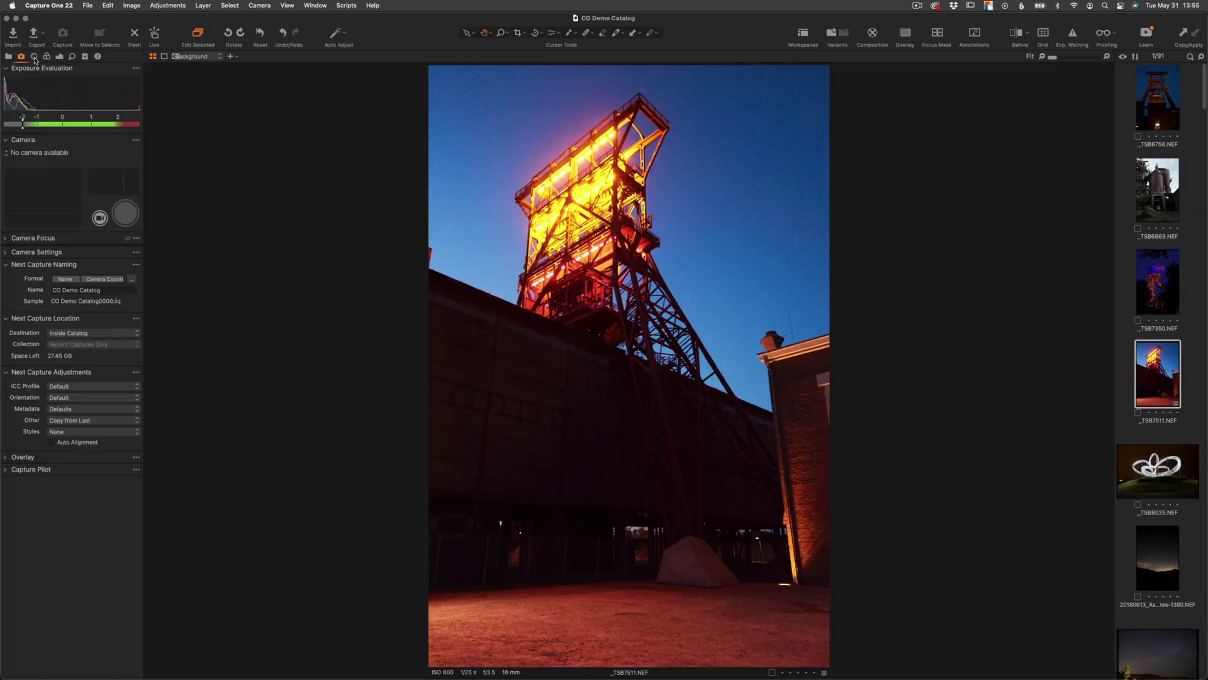
Step: Move from the Capture tools to the Lens tool tab
{"action": "left_click", "coordinate": [33, 57]}
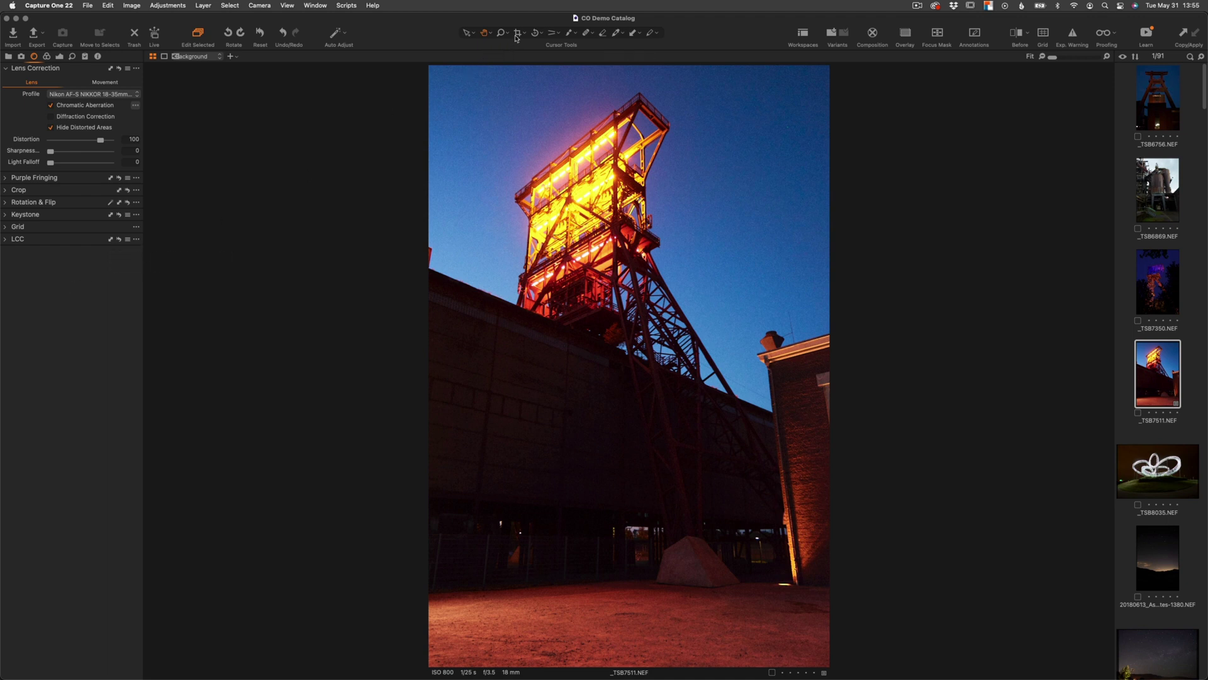
Step: Select the Crop tool to put a crop frame around the mine tower photo
{"action": "left_click", "coordinate": [517, 34]}
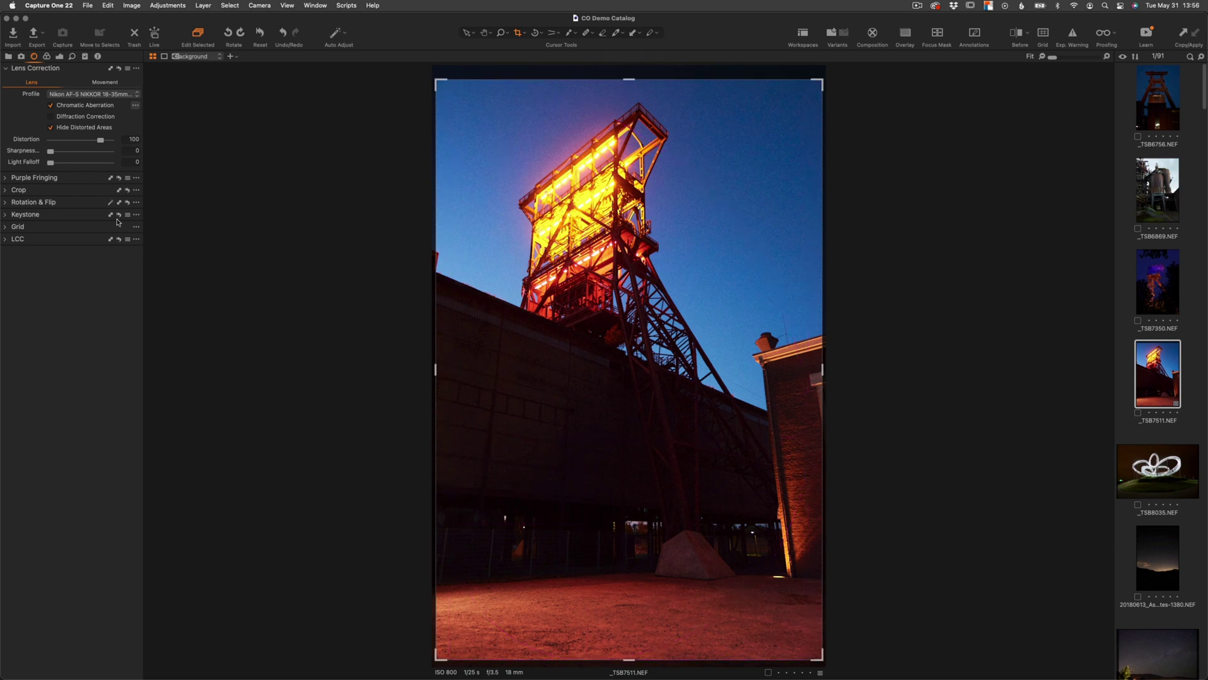
Step: Set the crop grid to Rectangular with Long Edge and Short Edge at 5, then leave cropping
{"action": "left_click", "coordinate": [6, 227]}
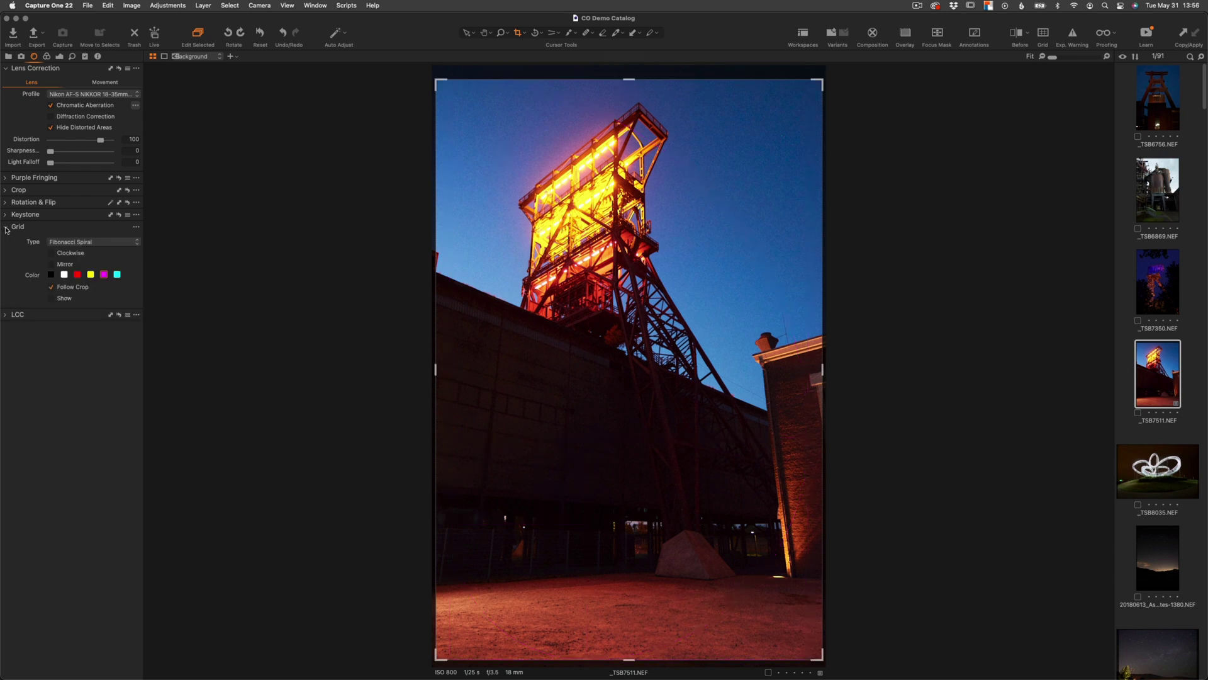
{"action": "left_click", "coordinate": [109, 247]}
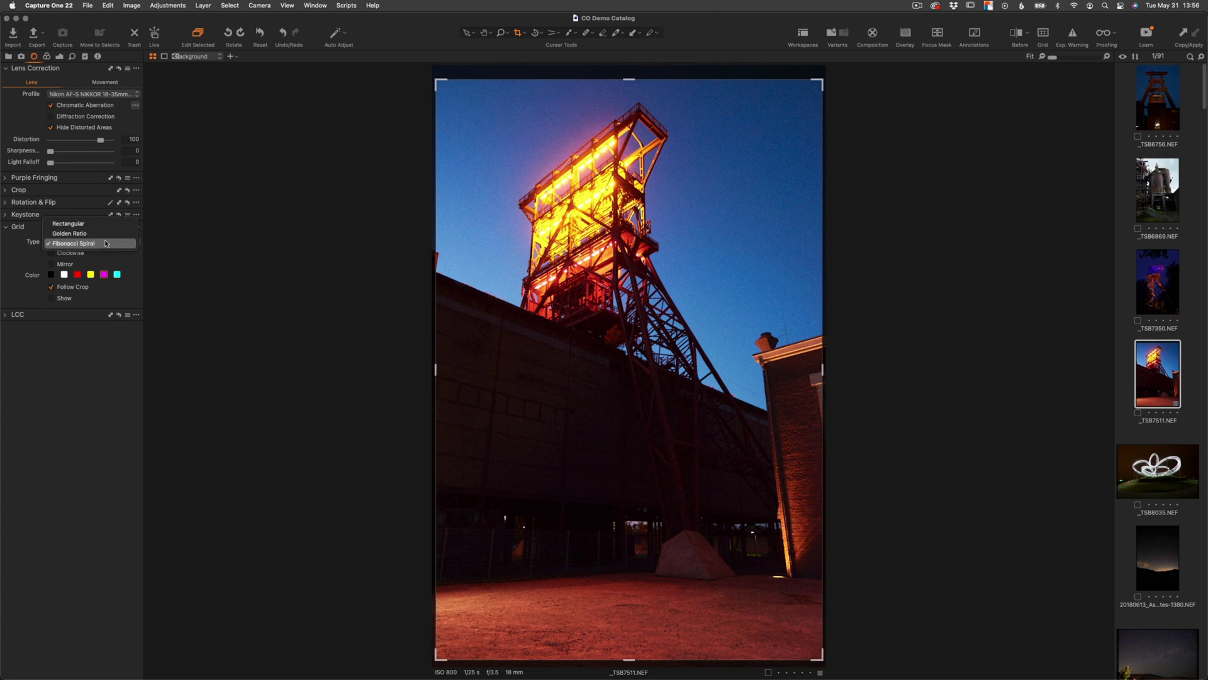
{"action": "left_click", "coordinate": [101, 234]}
{"action": "left_click", "coordinate": [101, 242]}
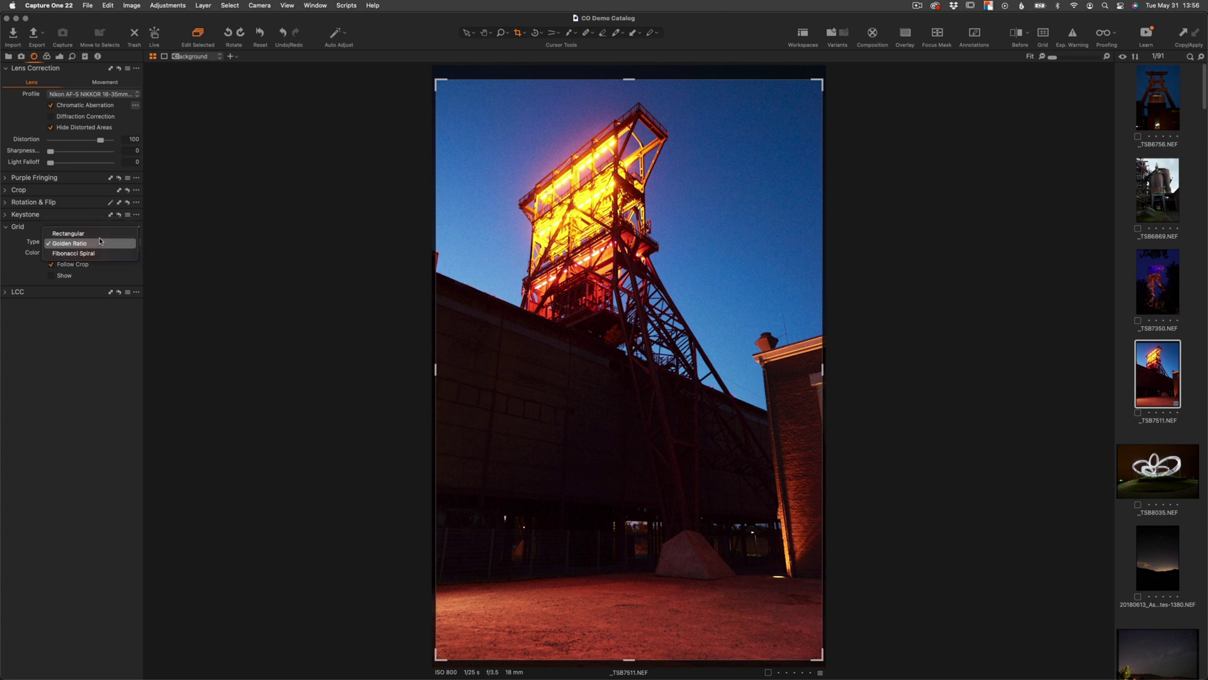
{"action": "left_click", "coordinate": [101, 231]}
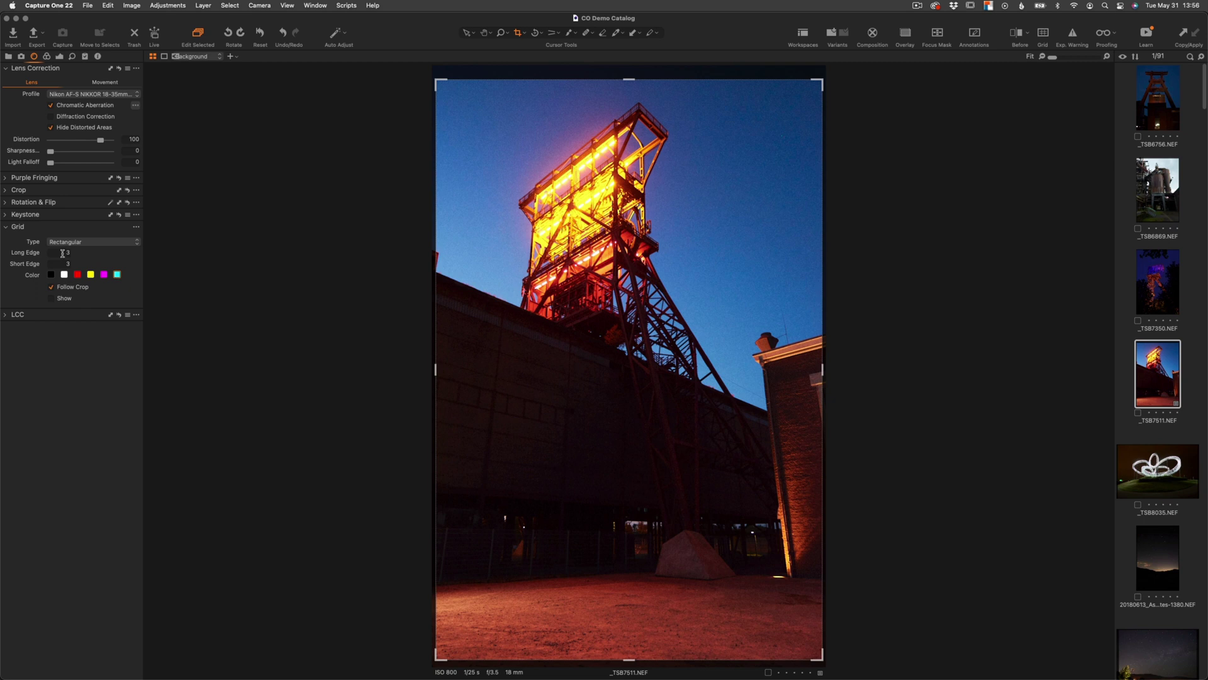
{"action": "left_click", "coordinate": [67, 253]}
{"action": "key", "text": "Tab"}
{"action": "left_click", "coordinate": [507, 176]}
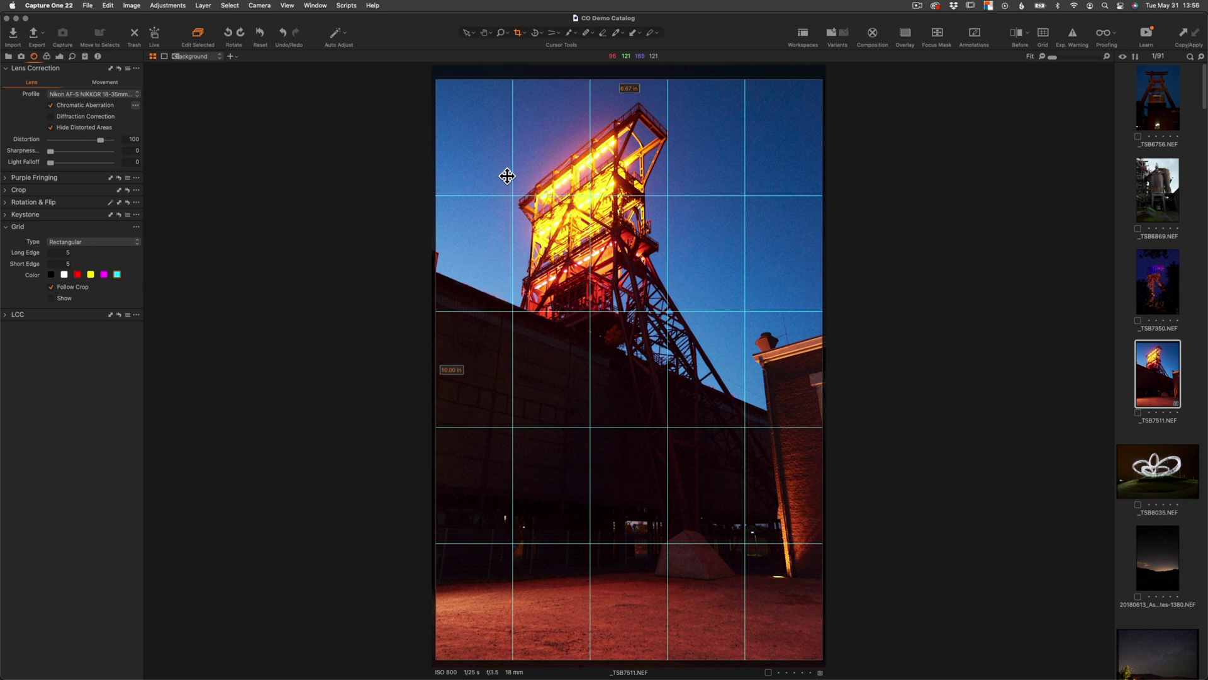
{"action": "left_click", "coordinate": [468, 32]}
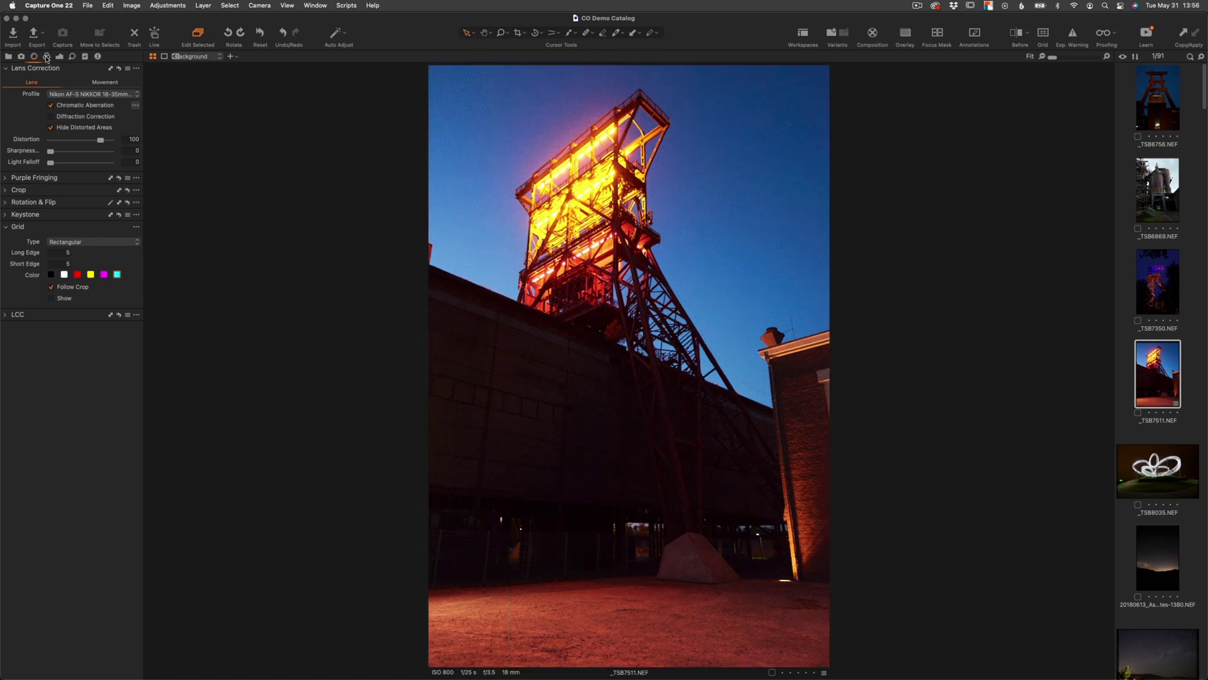
Step: Expand Color Balance in the Color tab and cycle through the shadow, midtone and highlight wheels
{"action": "left_click", "coordinate": [46, 57]}
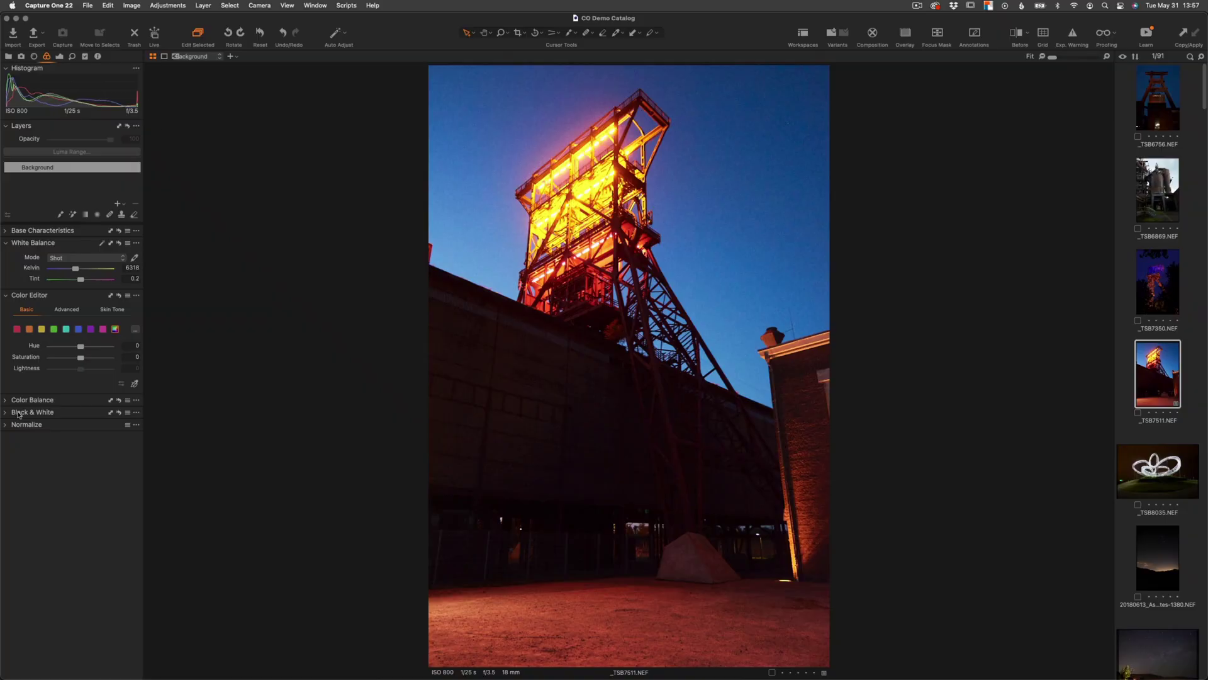
{"action": "left_click", "coordinate": [6, 400]}
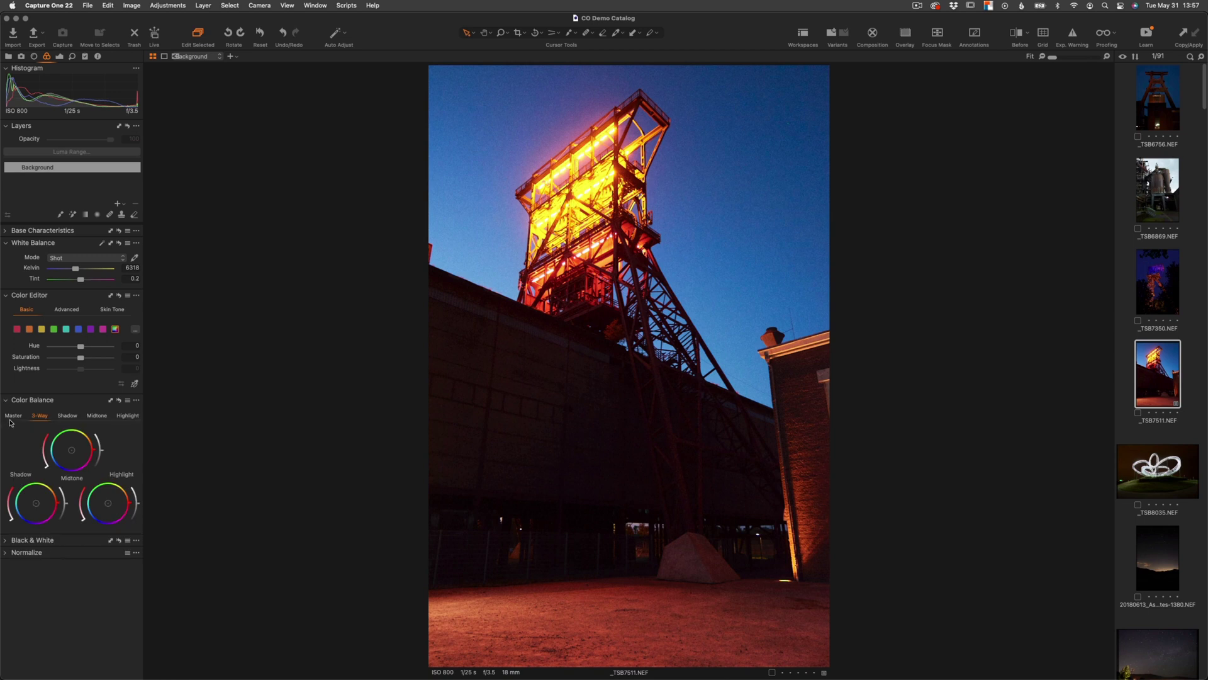
{"action": "left_click", "coordinate": [68, 416]}
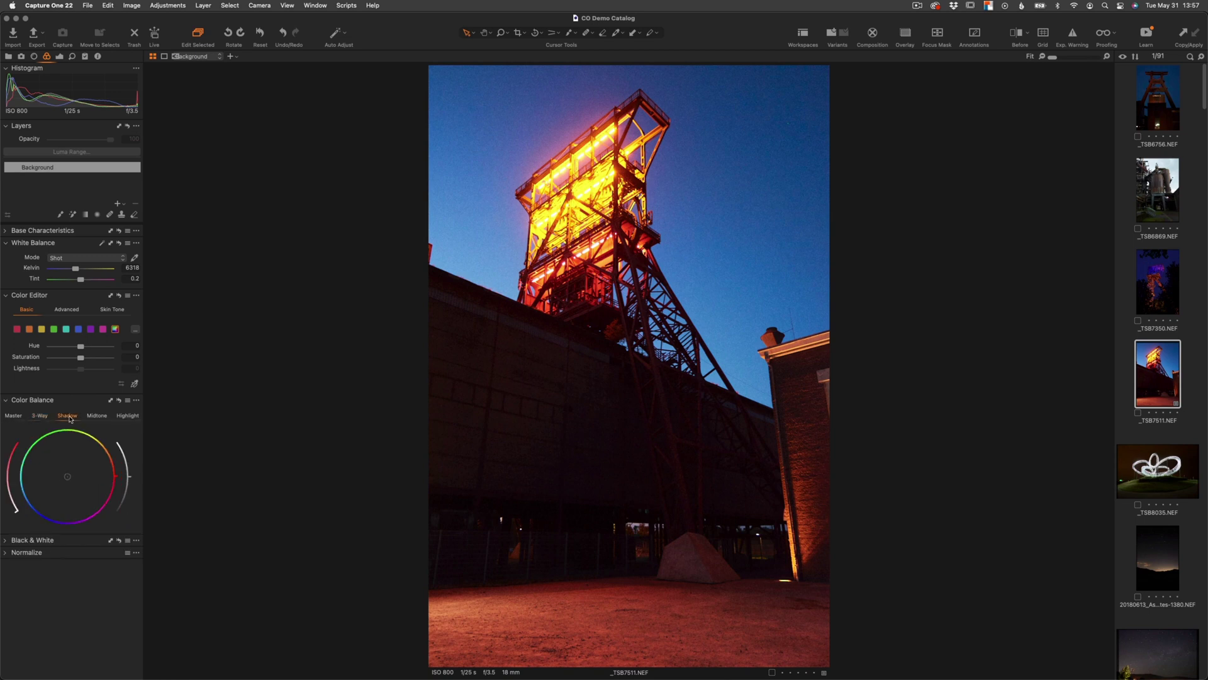
{"action": "left_click", "coordinate": [95, 416]}
{"action": "left_click", "coordinate": [127, 416]}
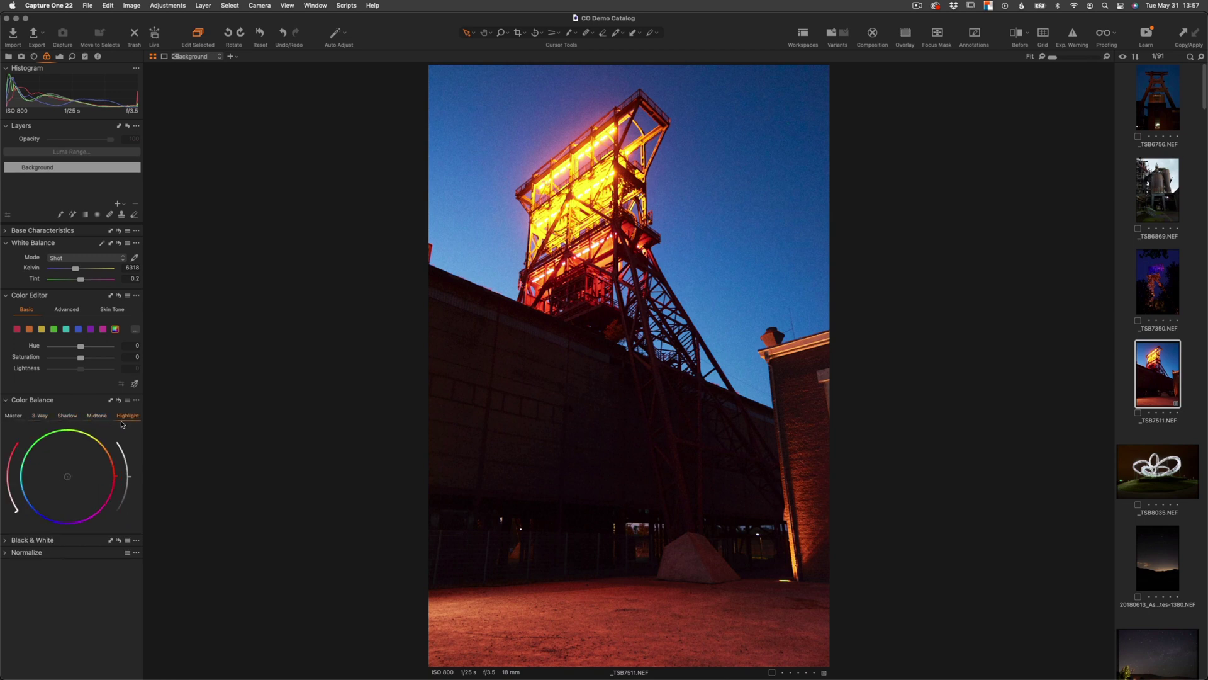
{"action": "left_click", "coordinate": [68, 416]}
{"action": "left_click", "coordinate": [41, 417]}
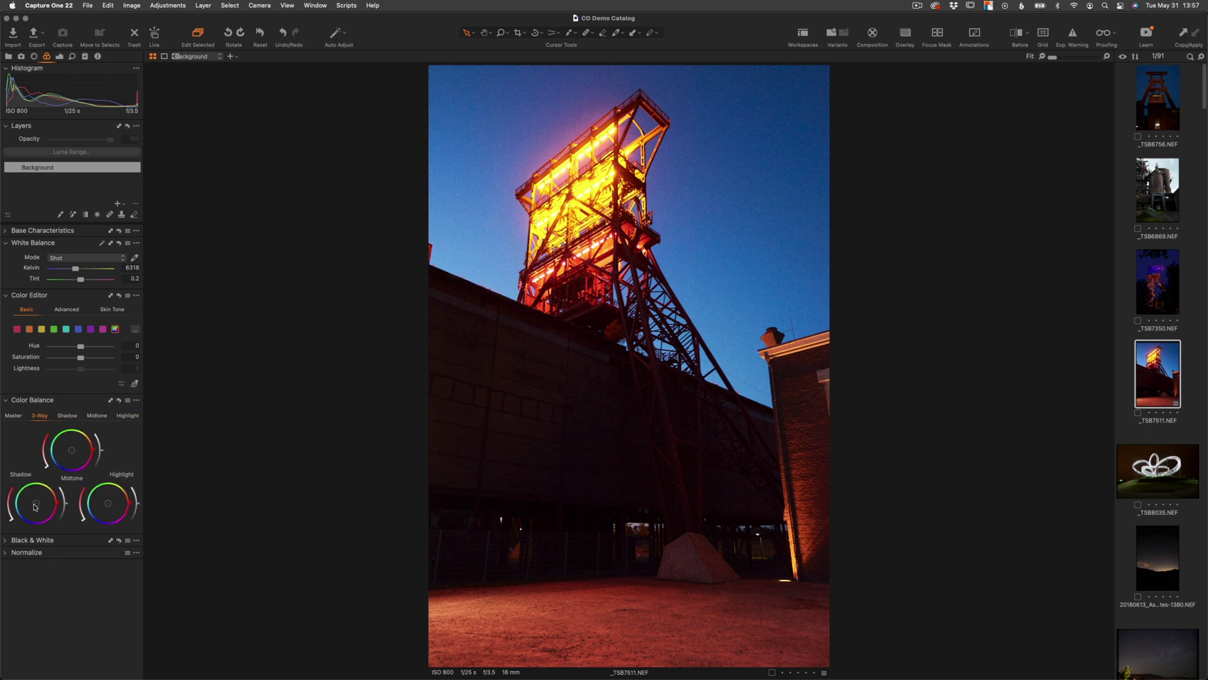
Step: Try shadow and highlight tints, reset Color Balance, and expand Levels under Exposure
{"action": "left_click_drag", "start_coordinate": [34, 506], "coordinate": [39, 515]}
{"action": "left_click_drag", "start_coordinate": [110, 506], "coordinate": [121, 506]}
{"action": "left_click", "coordinate": [120, 403]}
{"action": "left_click", "coordinate": [58, 58]}
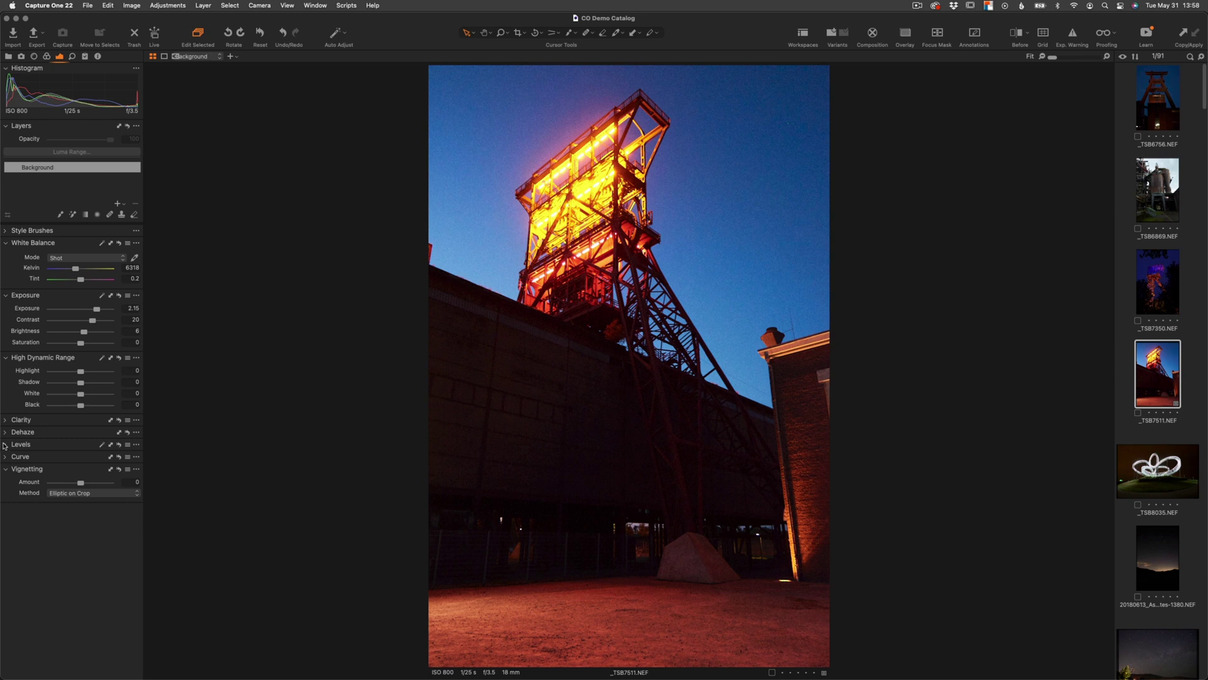
{"action": "left_click", "coordinate": [5, 445]}
Step: Expand the Curve tool and switch it to the Luma channel
{"action": "left_click", "coordinate": [12, 532]}
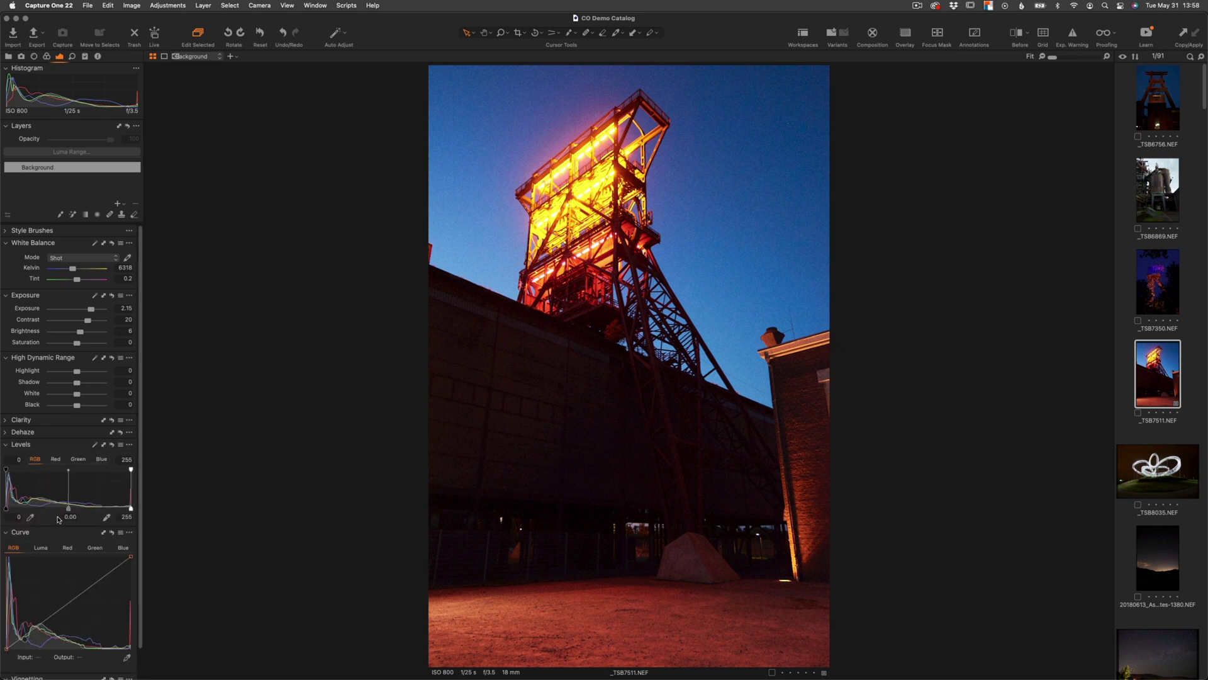
{"action": "scroll", "coordinate": [94, 478], "scroll_direction": "down", "scroll_amount": 2}
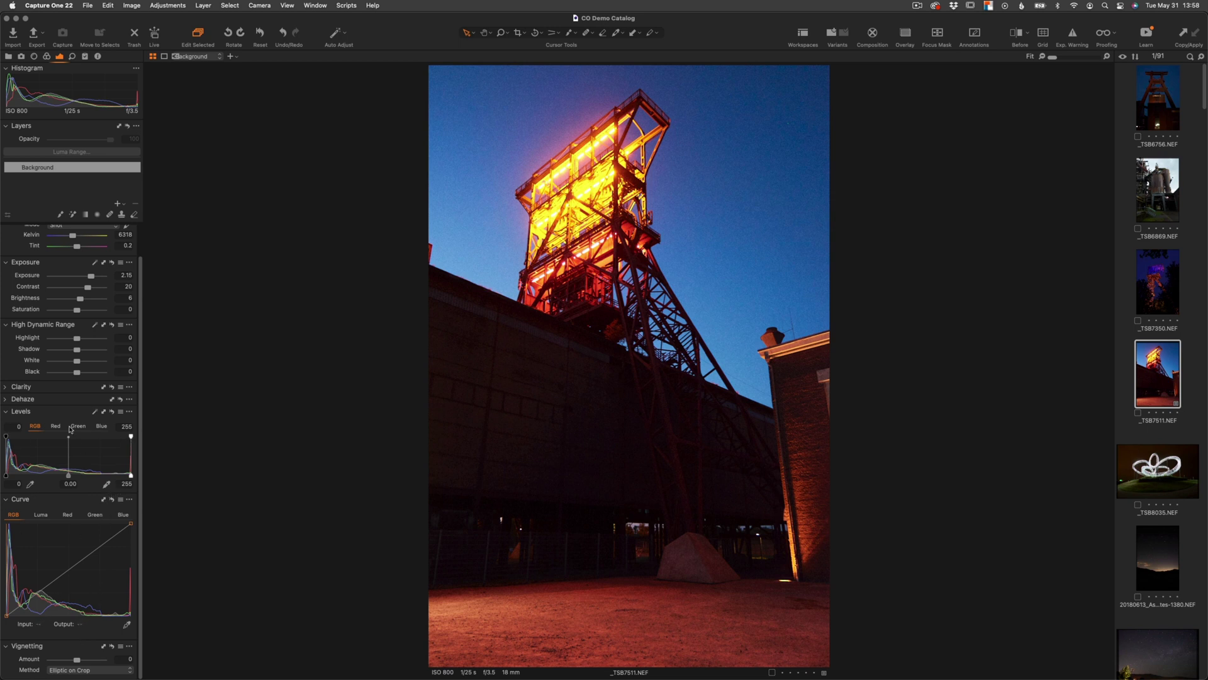
{"action": "left_click", "coordinate": [40, 514]}
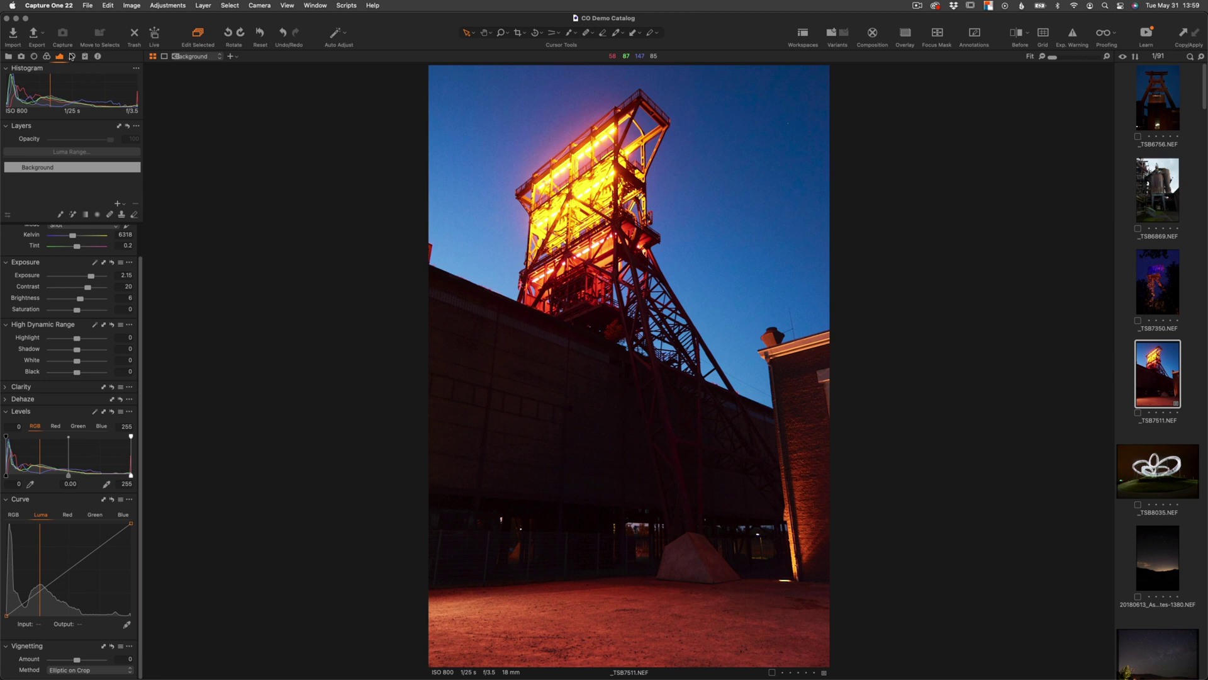
{"action": "left_click", "coordinate": [71, 56]}
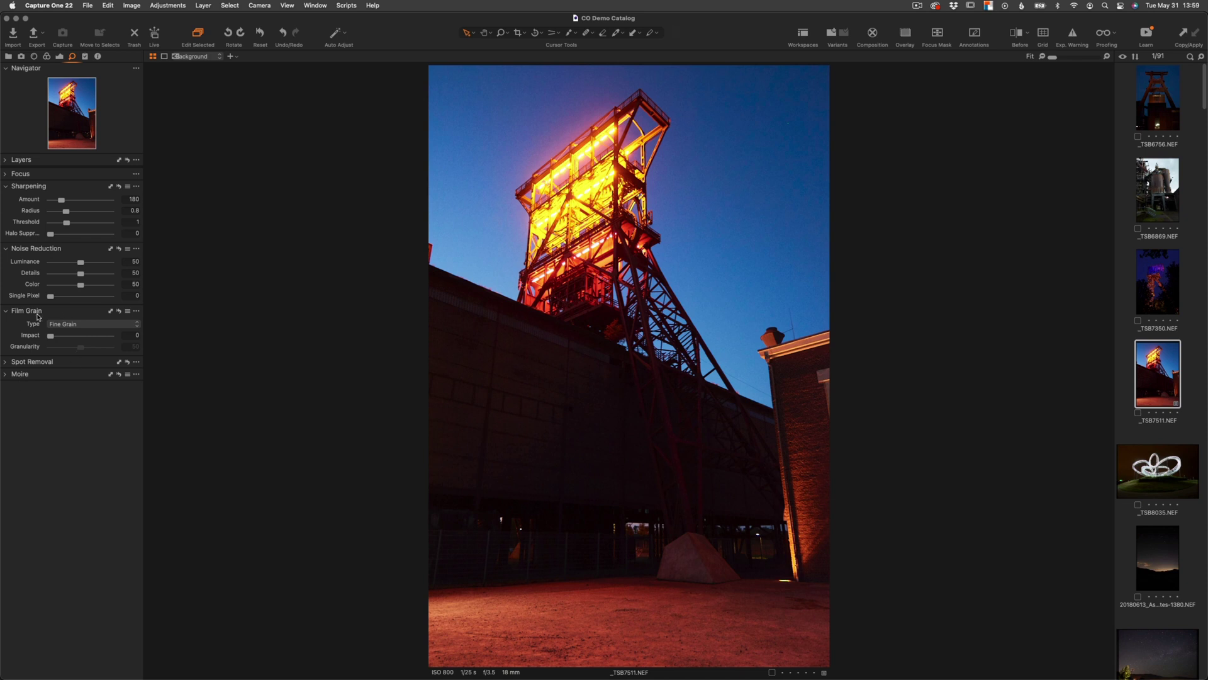
Step: Pick a new Film Grain type and raise Granularity from 50 to 72
{"action": "left_click", "coordinate": [77, 324]}
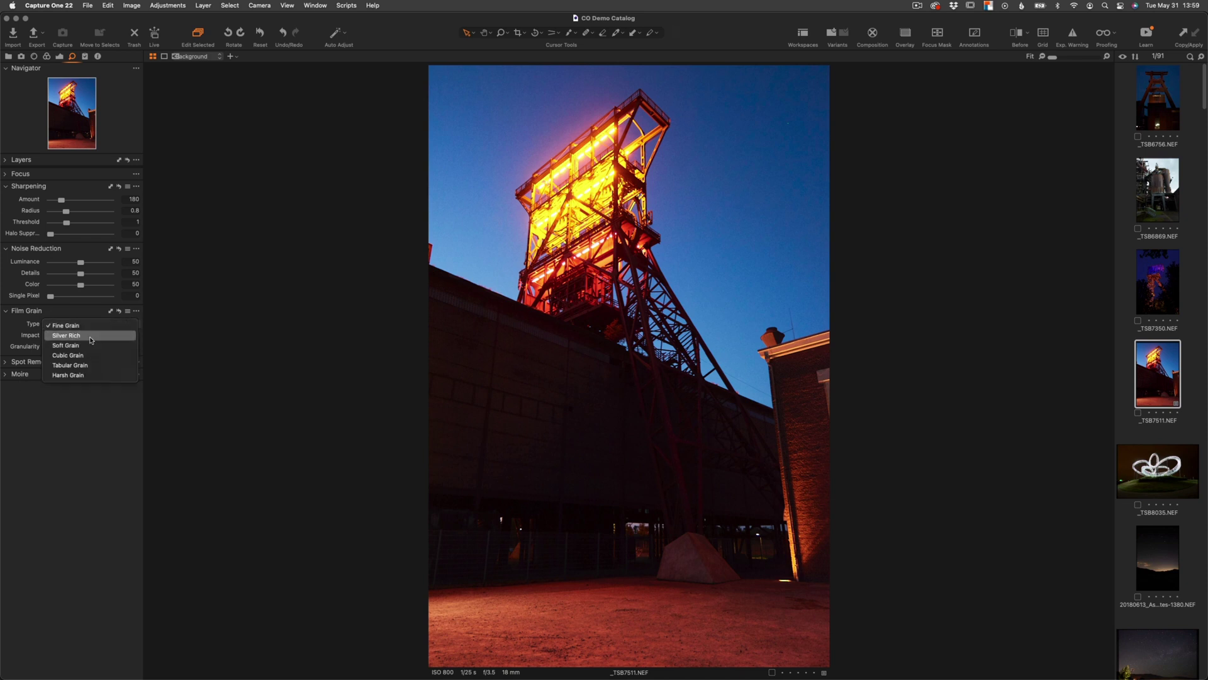
{"action": "left_click", "coordinate": [92, 340]}
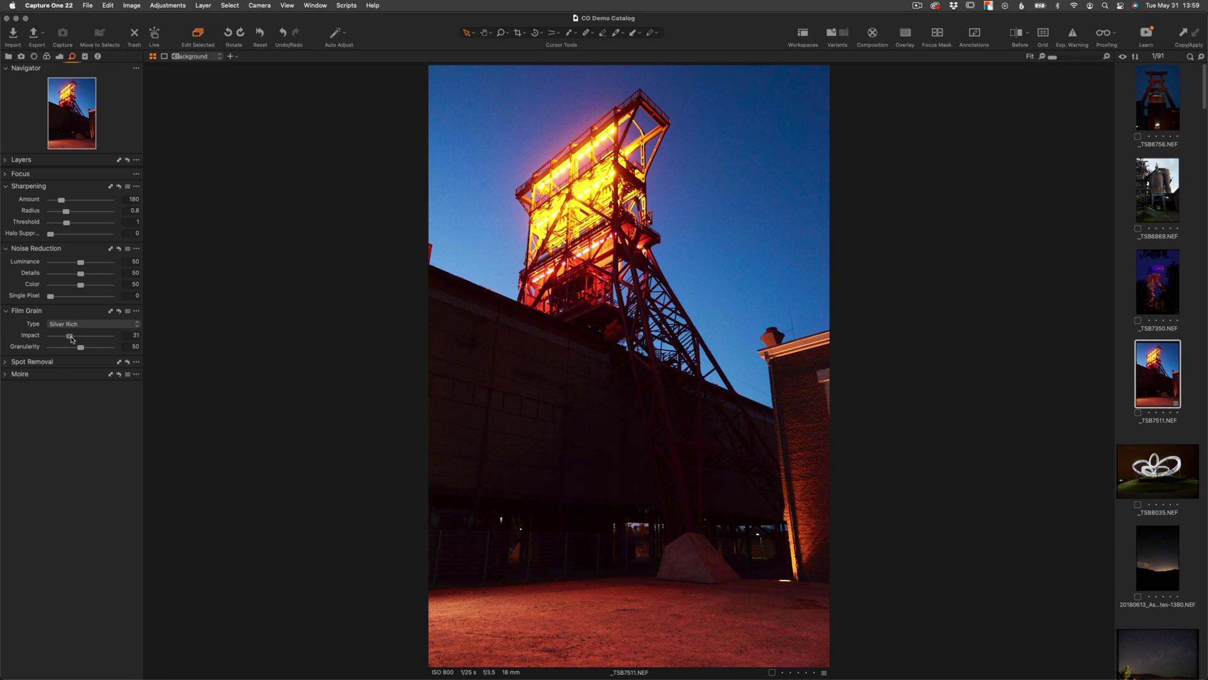
{"action": "left_click_drag", "start_coordinate": [81, 348], "coordinate": [94, 349]}
{"action": "left_click", "coordinate": [85, 57]}
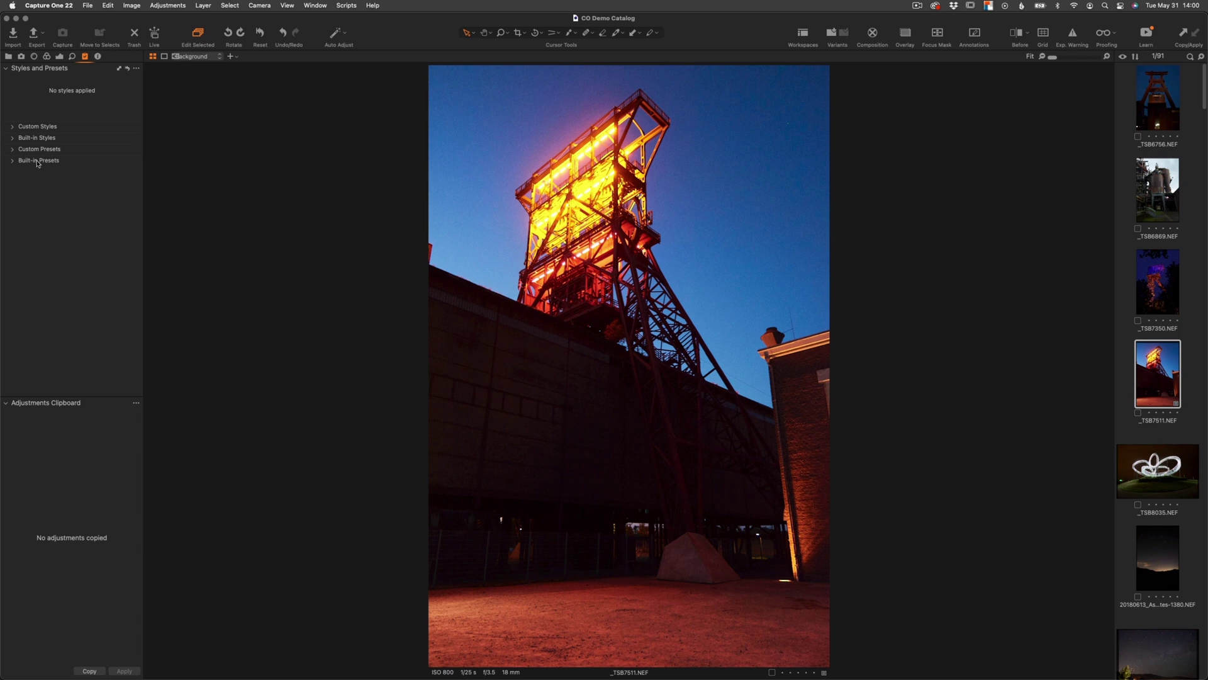
Step: Expand Built-in Styles > SPRING and apply SPR-01, SPR-03 and SPR-07 to the image
{"action": "left_click", "coordinate": [12, 138]}
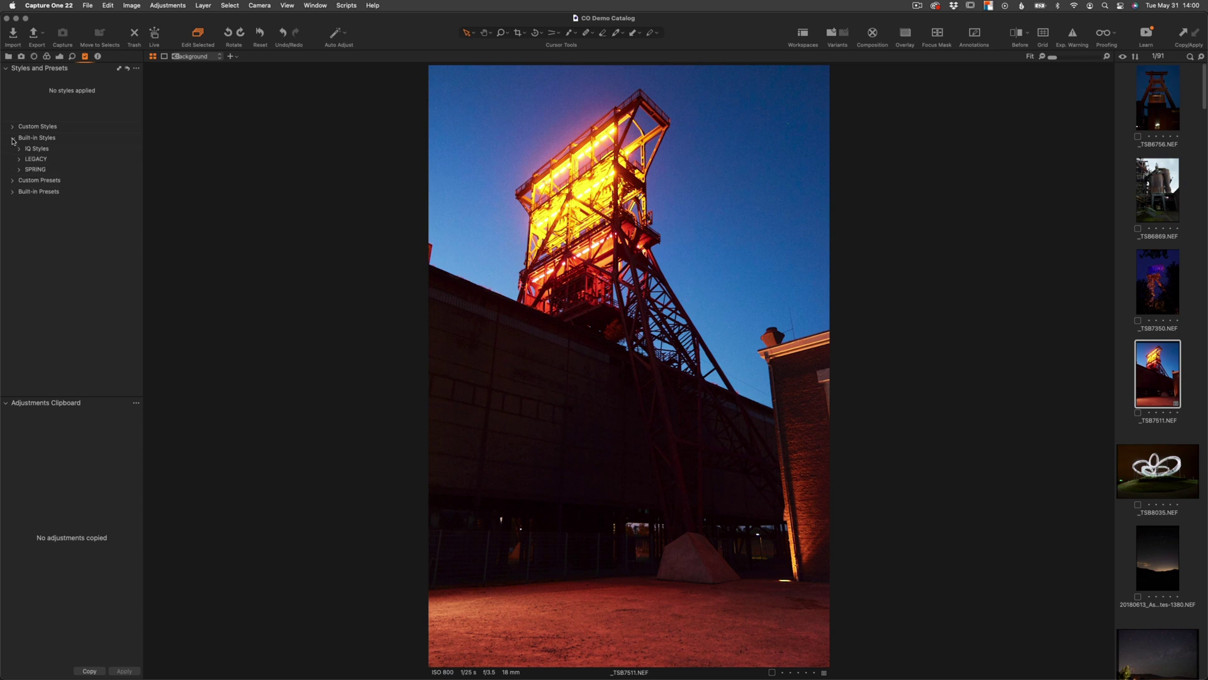
{"action": "left_click", "coordinate": [19, 170]}
{"action": "left_click", "coordinate": [44, 179]}
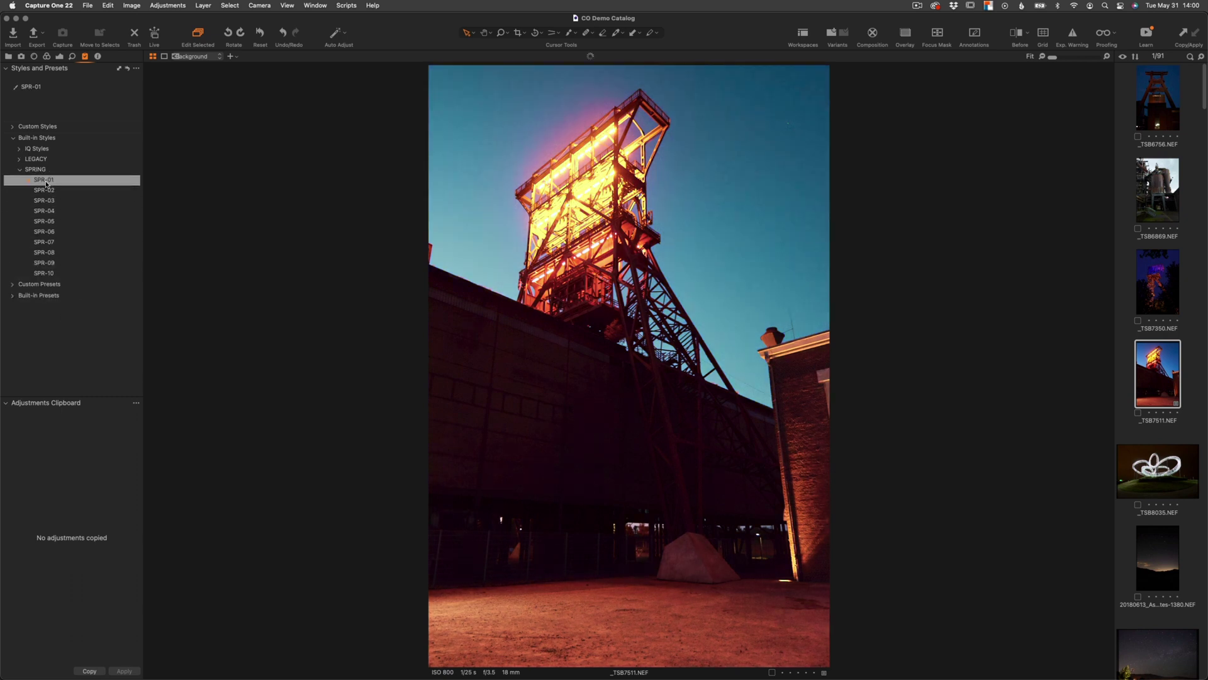
{"action": "left_click", "coordinate": [44, 201]}
{"action": "left_click", "coordinate": [44, 245]}
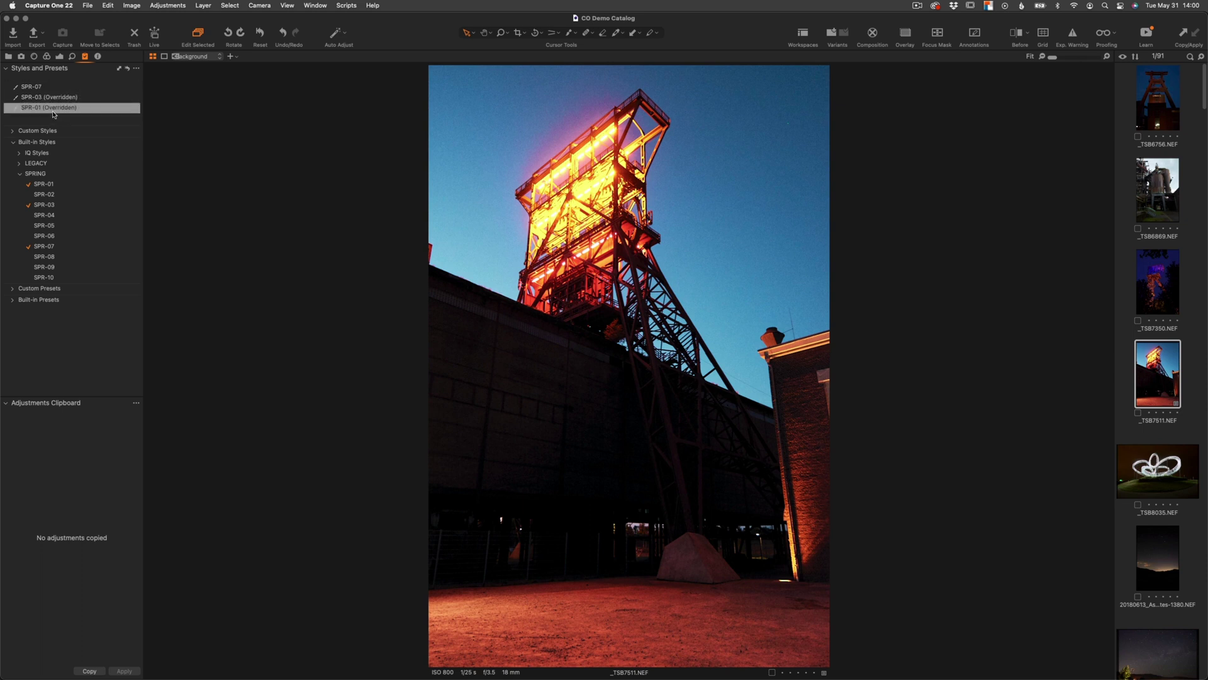
Step: Add SPR-05, then remove all four SPRING styles so none remain applied
{"action": "mouse_move", "coordinate": [54, 112]}
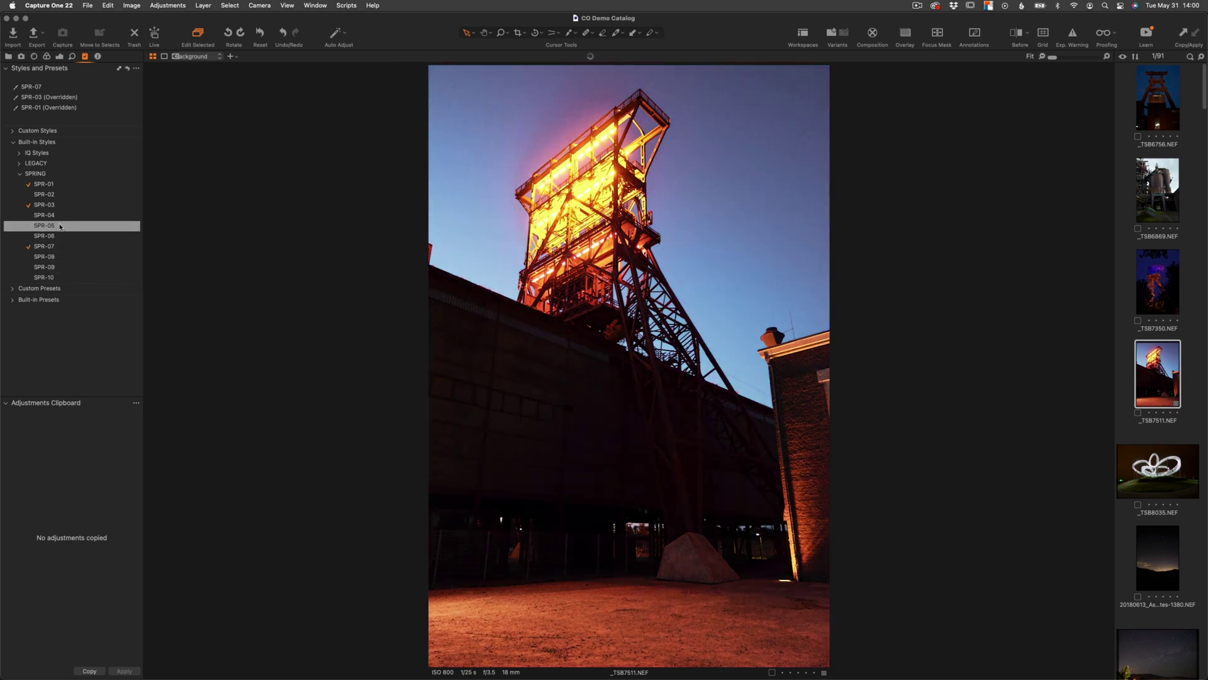
{"action": "left_click", "coordinate": [61, 226]}
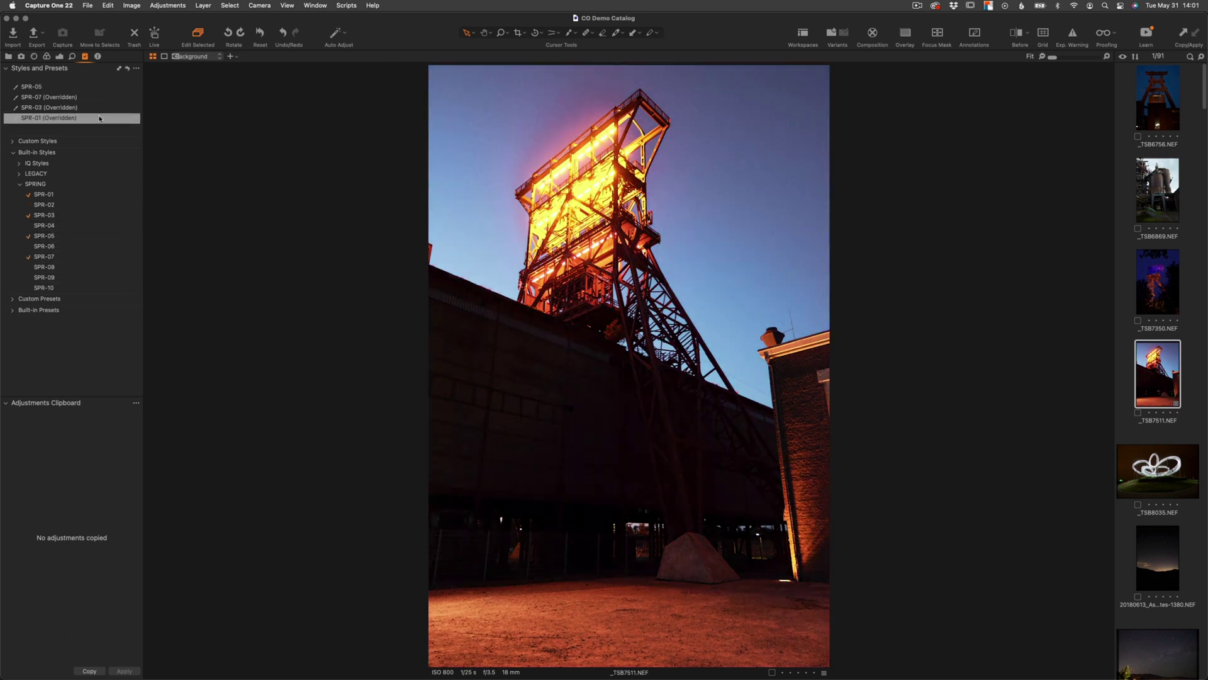
{"action": "left_click", "coordinate": [55, 217]}
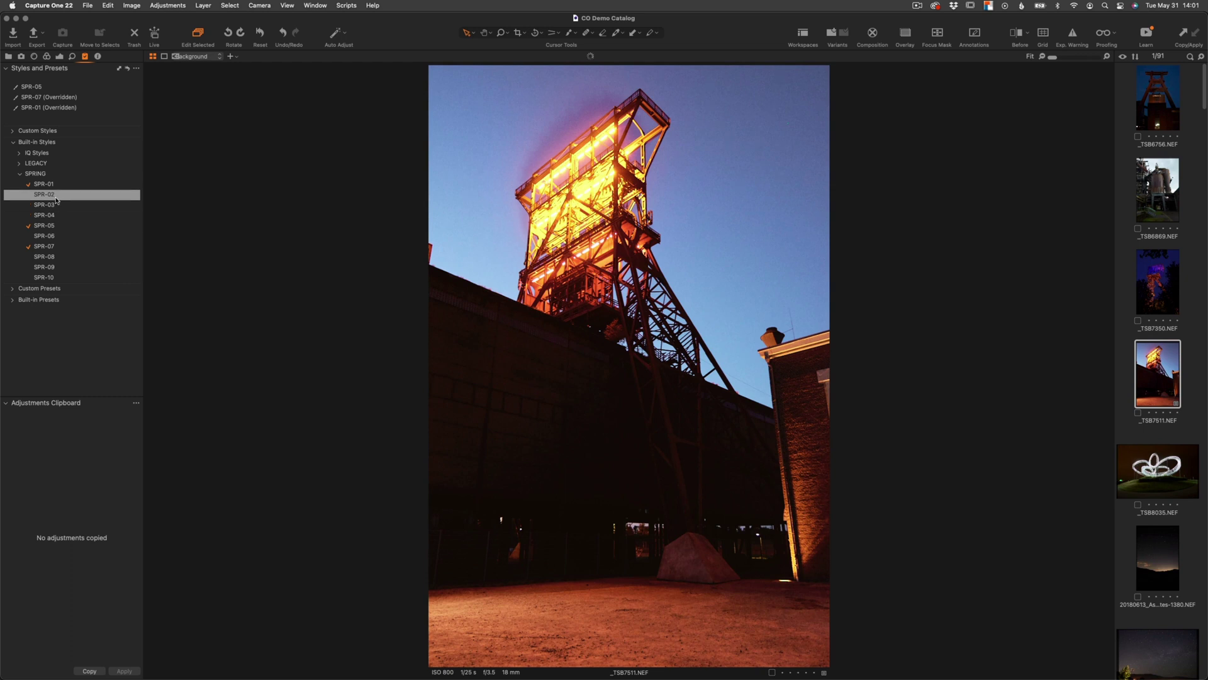
{"action": "left_click", "coordinate": [63, 187]}
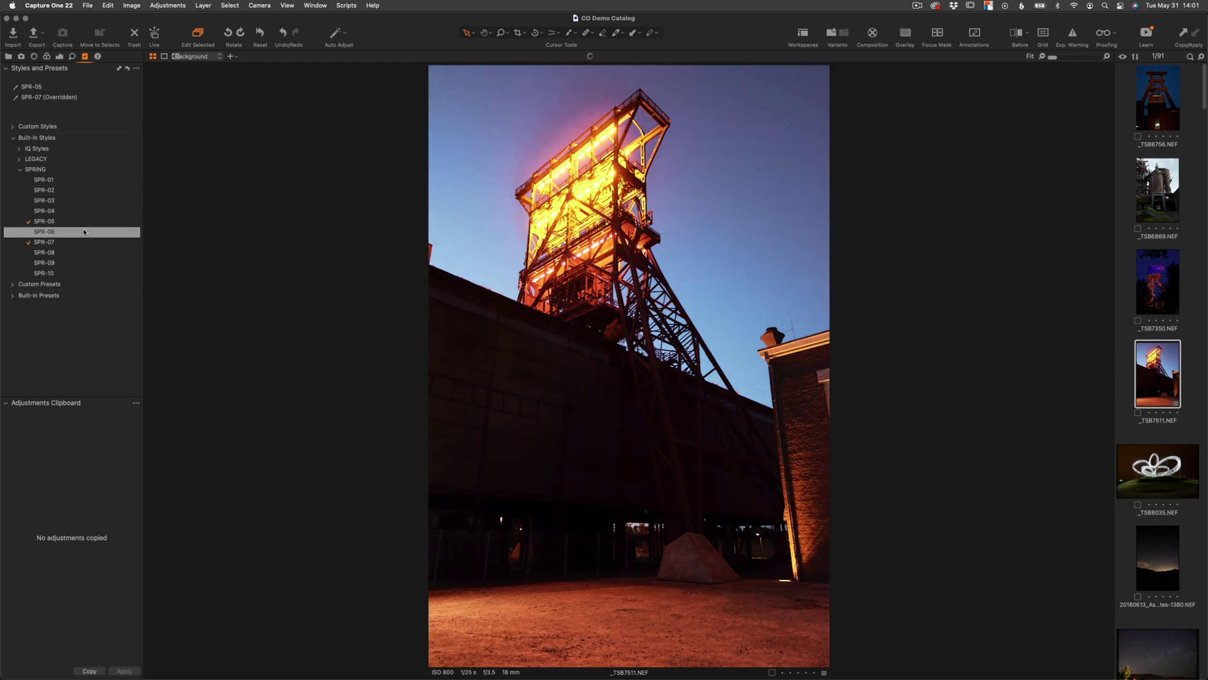
{"action": "left_click", "coordinate": [80, 240]}
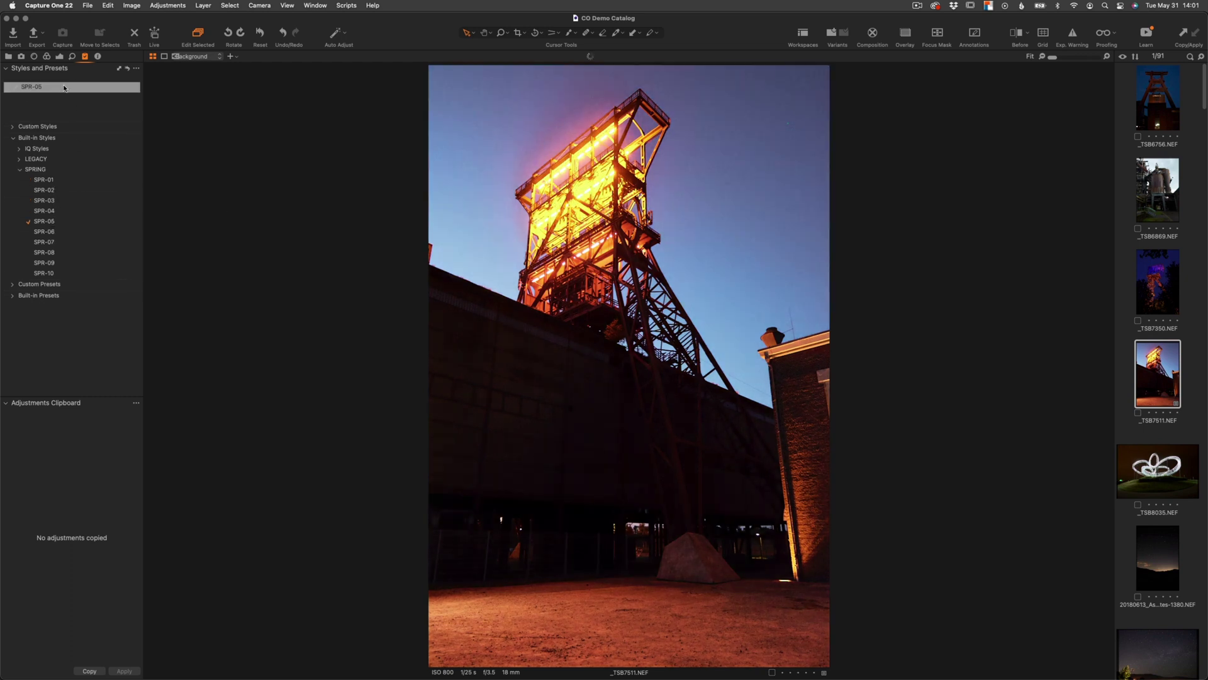
{"action": "left_click", "coordinate": [55, 220]}
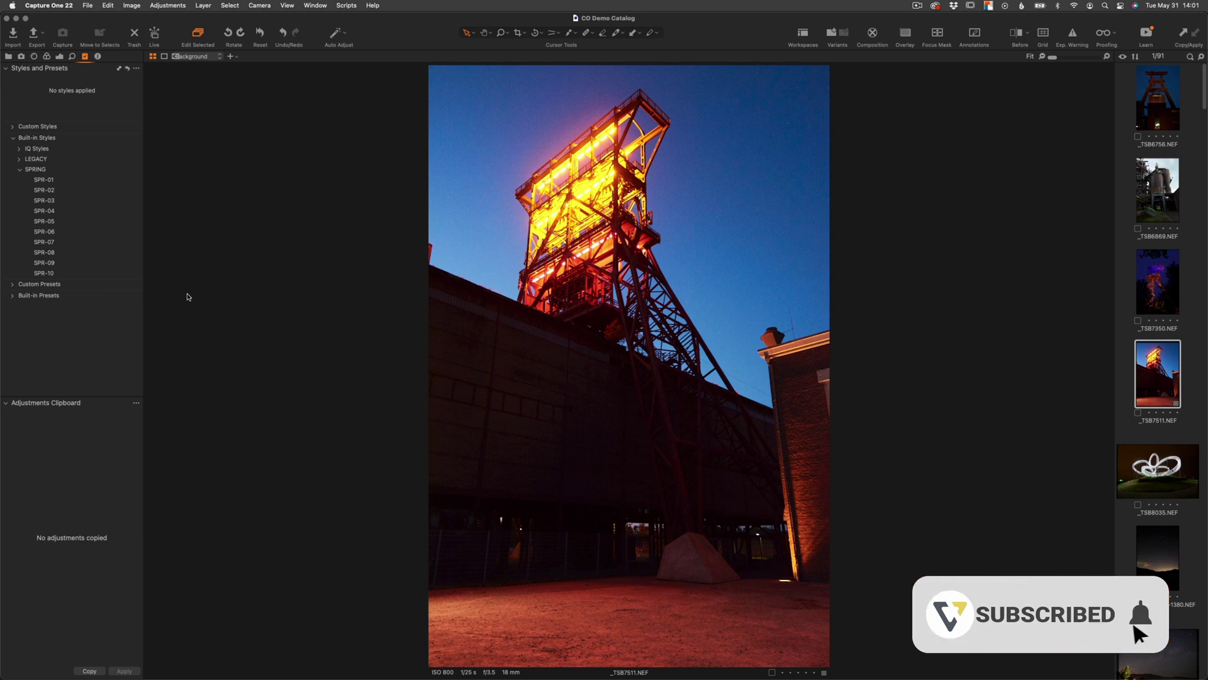
{"action": "left_click", "coordinate": [97, 57]}
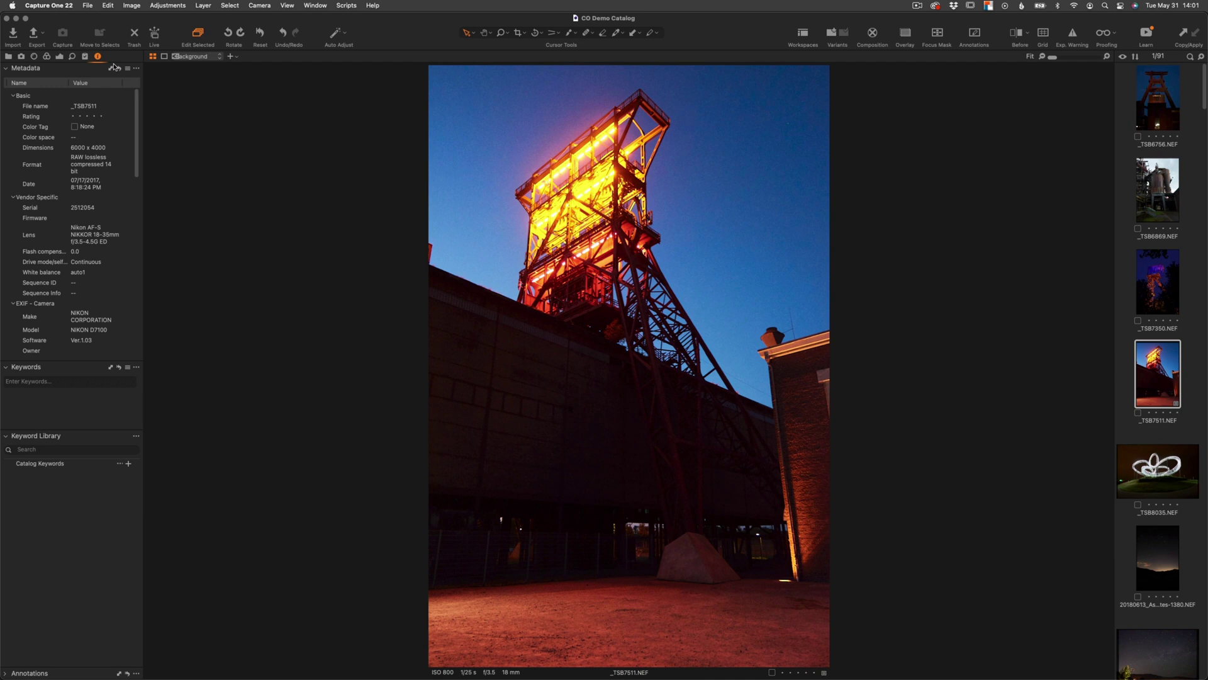
Step: Scroll through the EXIF and IPTC metadata, clicking into the City and Copyright Notice fields
{"action": "scroll", "coordinate": [113, 173], "scroll_direction": "down", "scroll_amount": 5}
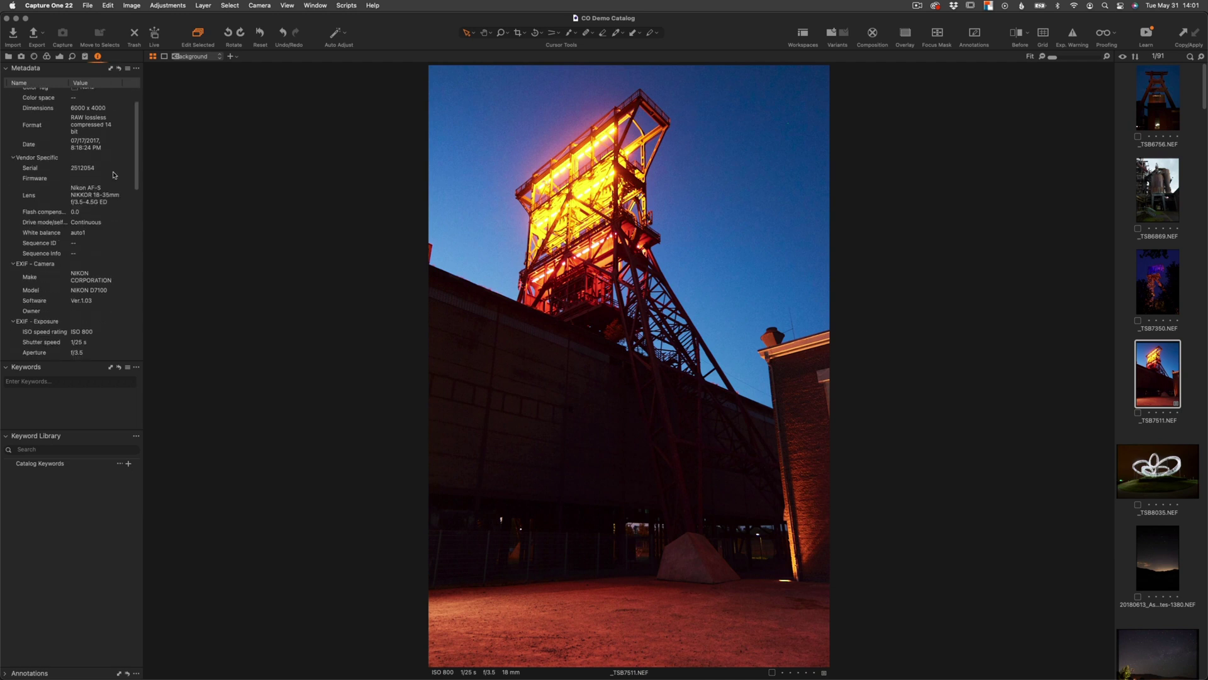
{"action": "scroll", "coordinate": [114, 180], "scroll_direction": "down", "scroll_amount": 7}
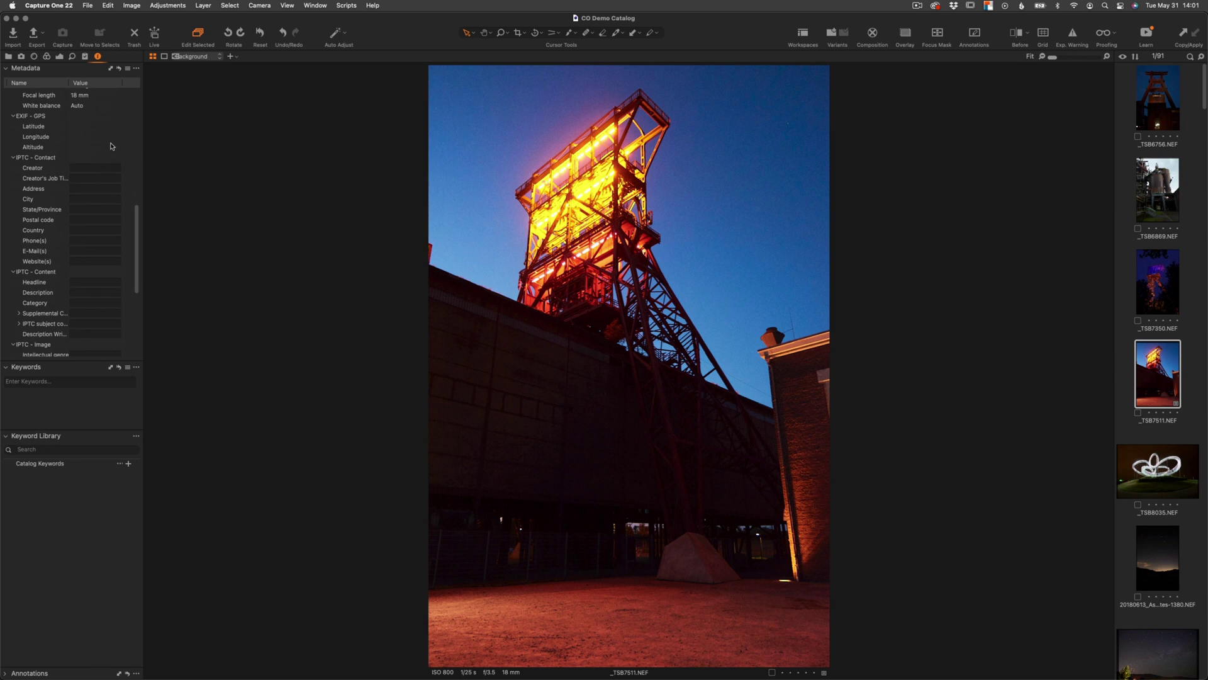
{"action": "left_click", "coordinate": [81, 199]}
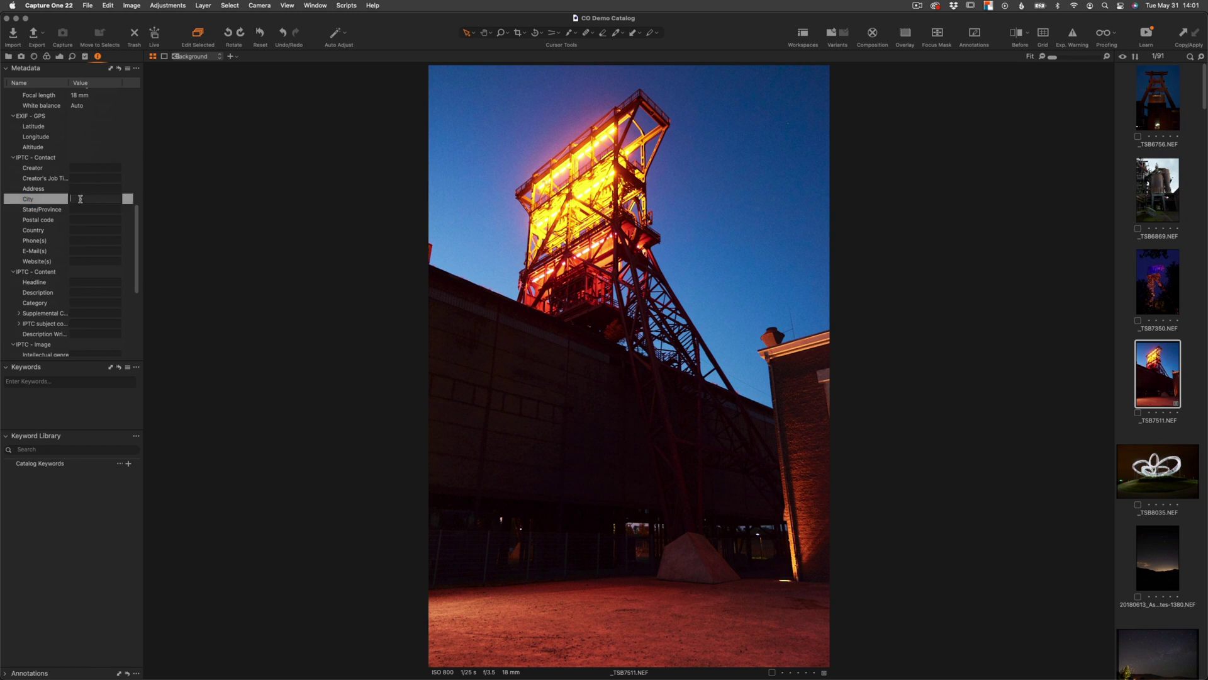
{"action": "scroll", "coordinate": [101, 252], "scroll_direction": "down", "scroll_amount": 5}
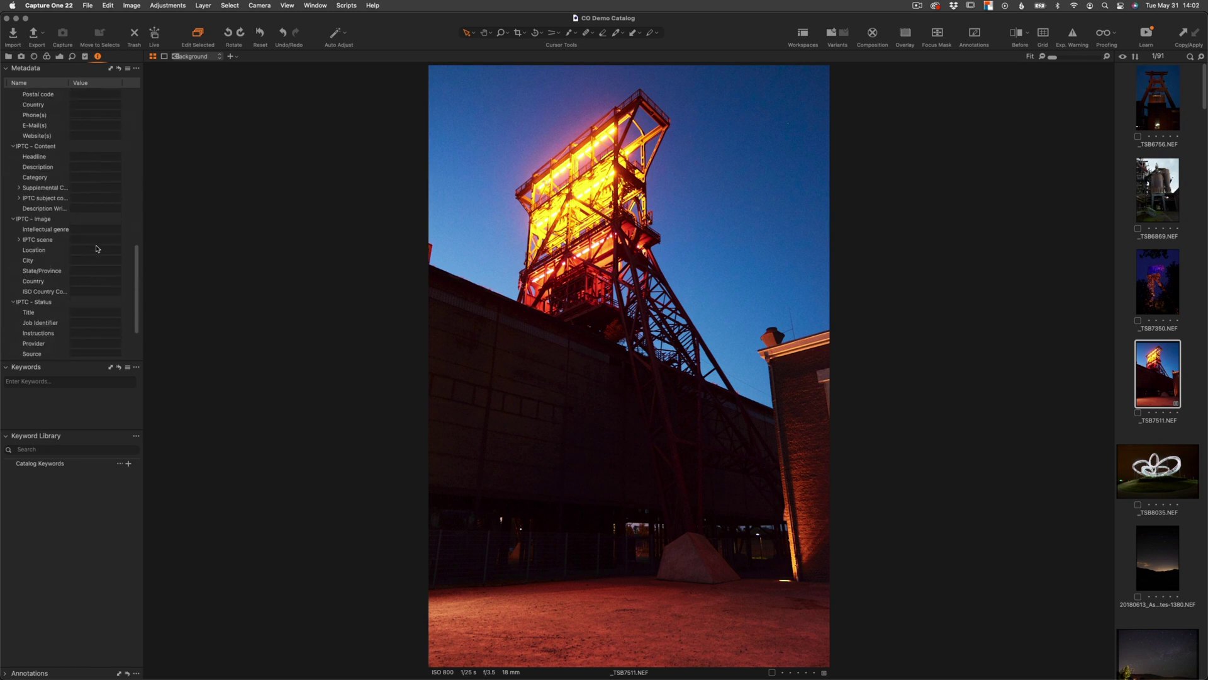
{"action": "scroll", "coordinate": [98, 254], "scroll_direction": "down", "scroll_amount": 2}
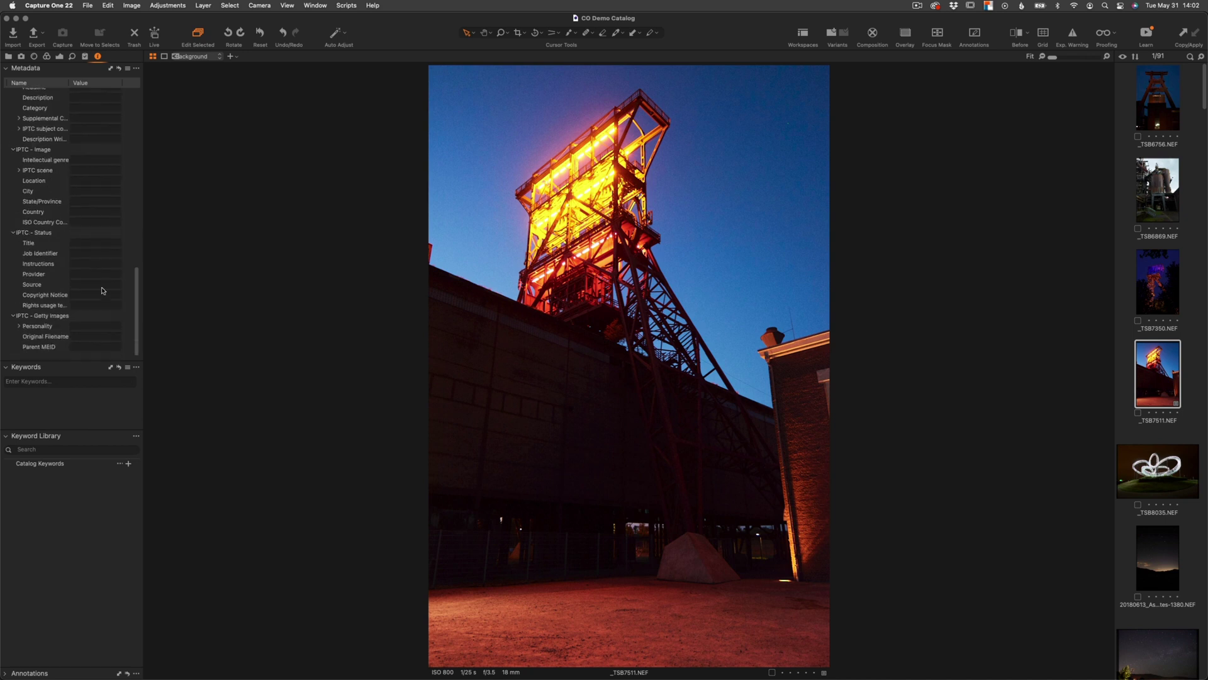
{"action": "left_click", "coordinate": [80, 300]}
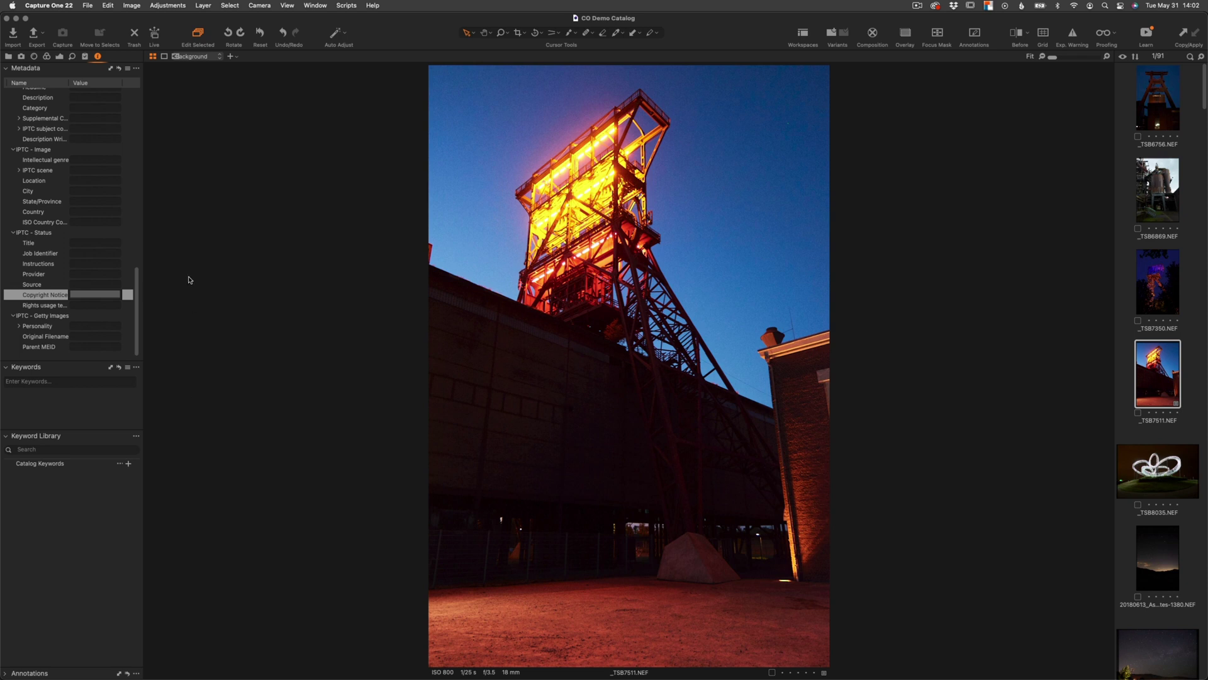
{"action": "right_click", "coordinate": [121, 59]}
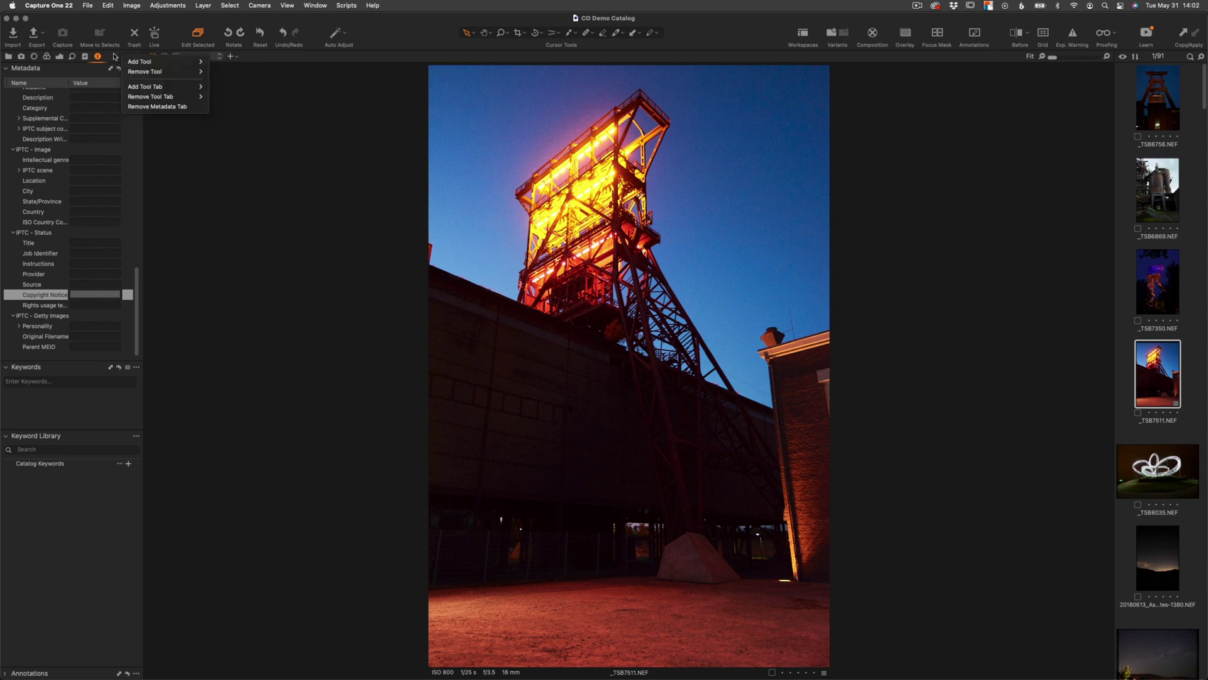
Step: Add an Export tool tab, showing the JPEG 100 0.5 Size recipe at 50% scale
{"action": "mouse_move", "coordinate": [170, 74]}
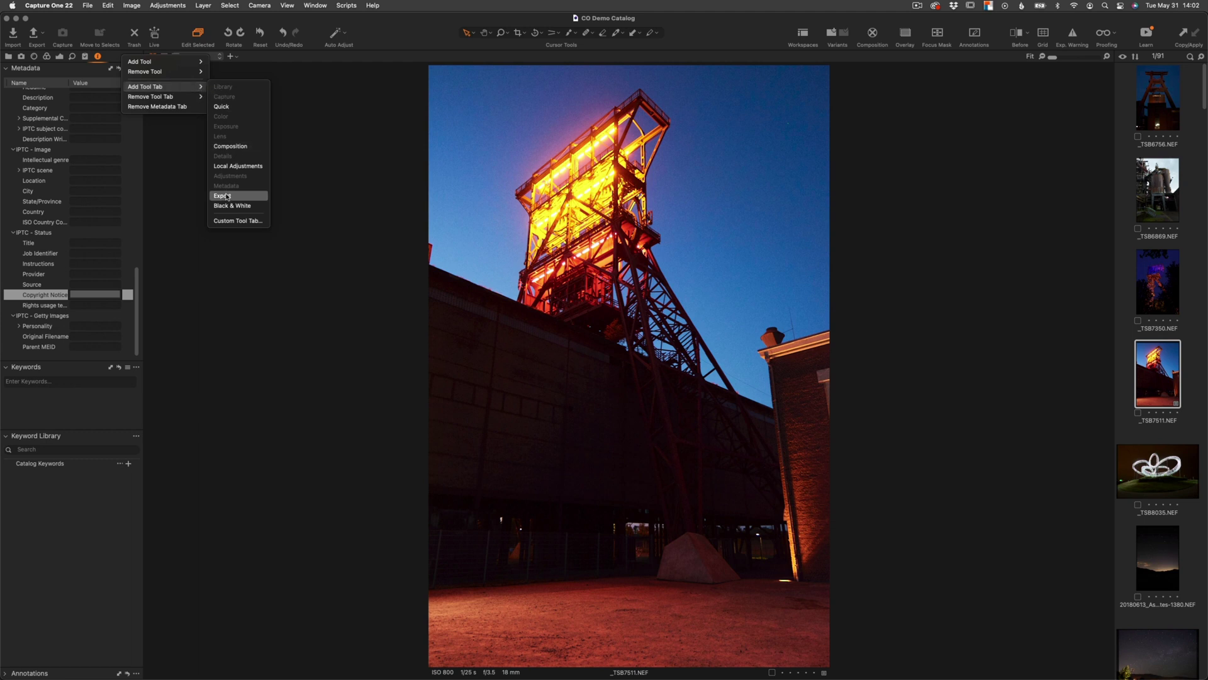
{"action": "left_click", "coordinate": [226, 196]}
{"action": "right_click", "coordinate": [124, 59]}
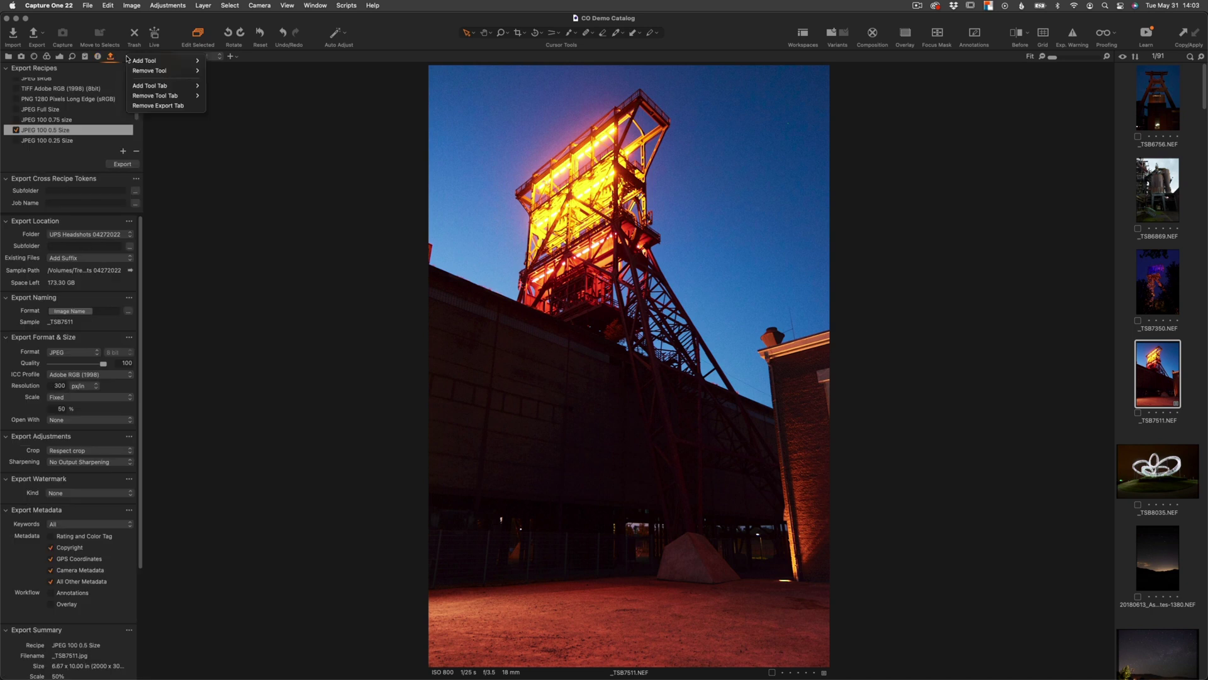
{"action": "mouse_move", "coordinate": [156, 87]}
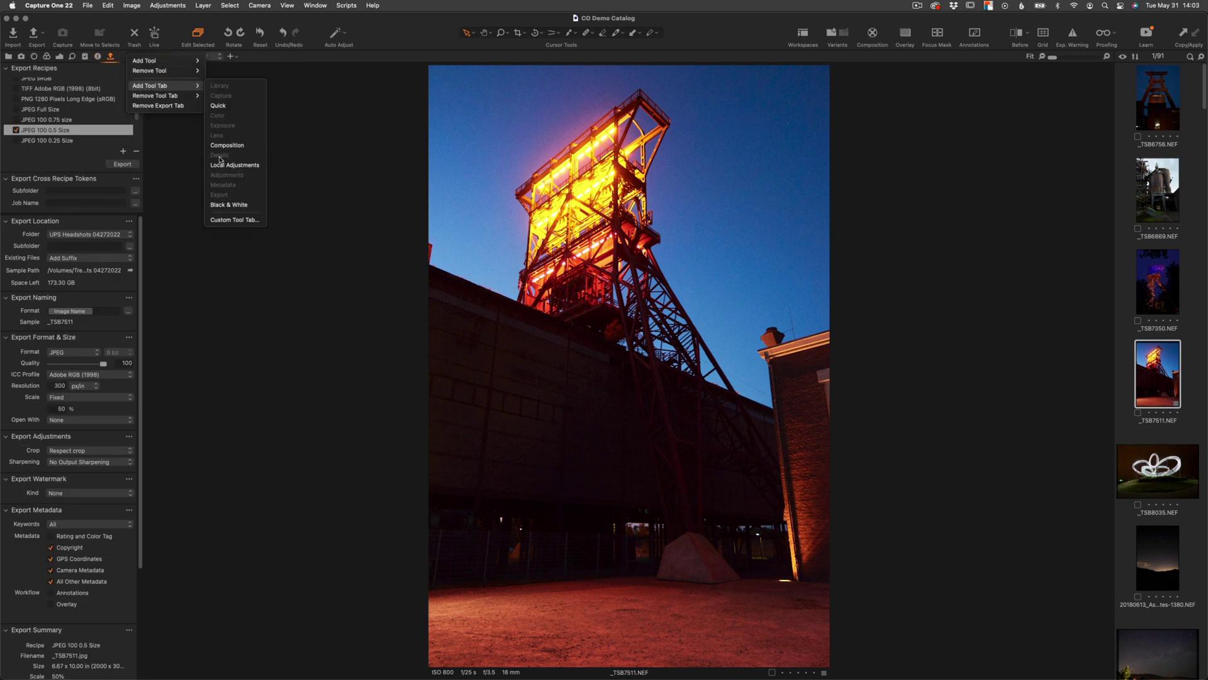
{"action": "left_click", "coordinate": [175, 170]}
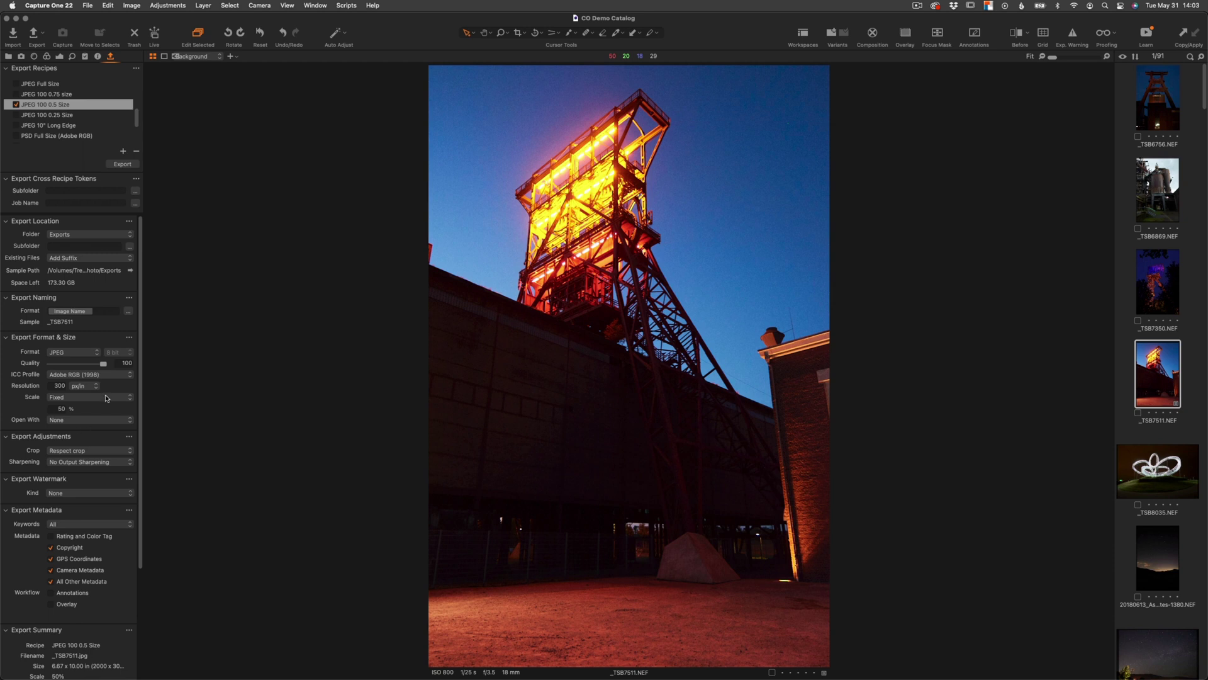
{"action": "scroll", "coordinate": [100, 297], "scroll_direction": "down", "scroll_amount": 5}
{"action": "scroll", "coordinate": [100, 297], "scroll_direction": "up", "scroll_amount": 5}
Step: Add the Film Grain tool to the Exposure tab's tool list and scroll to check it
{"action": "left_click", "coordinate": [60, 56]}
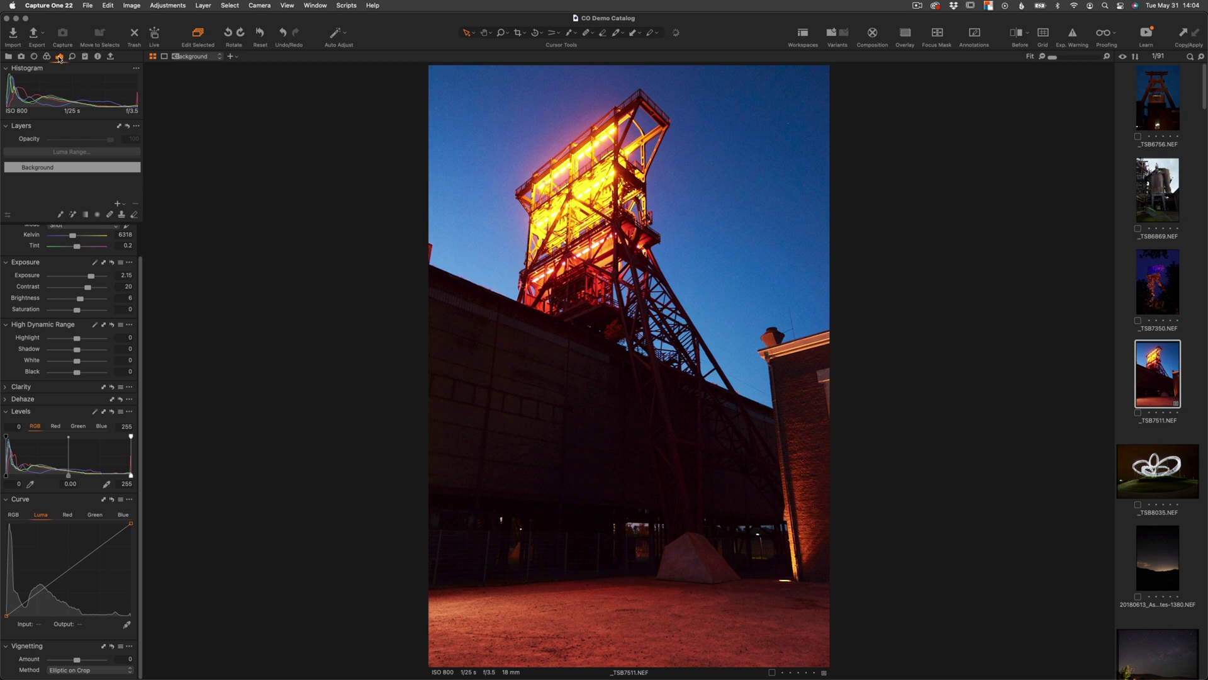
{"action": "right_click", "coordinate": [129, 58]}
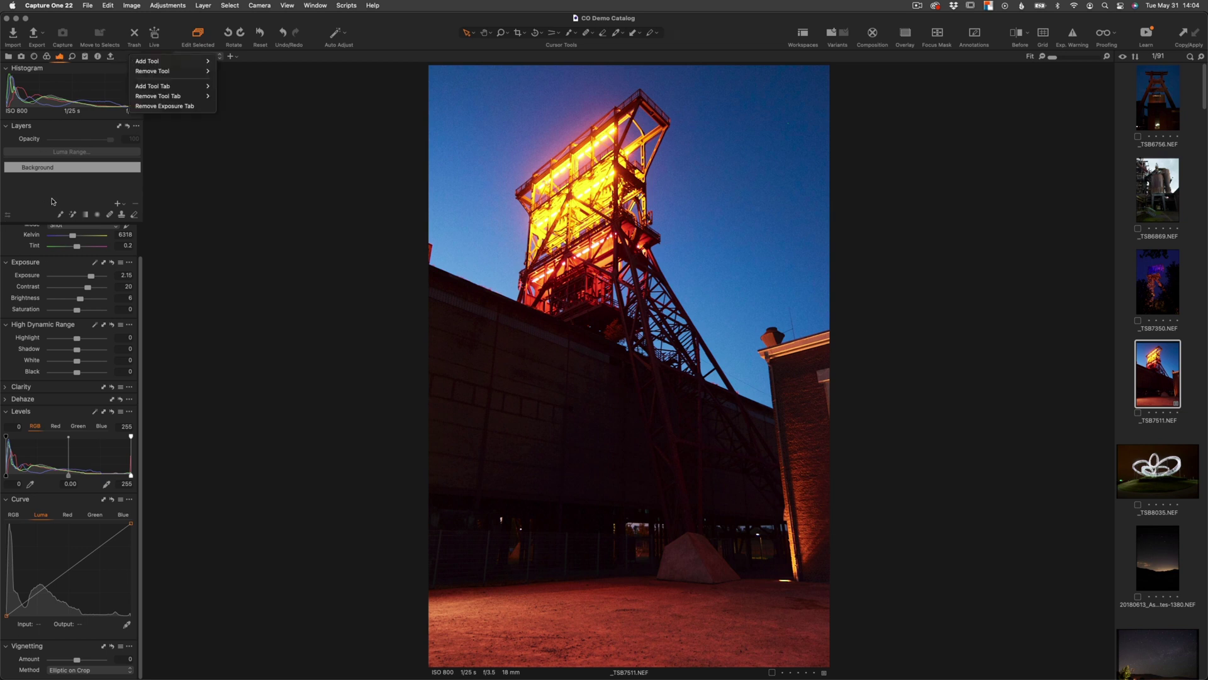
{"action": "left_click", "coordinate": [53, 201]}
{"action": "right_click", "coordinate": [15, 381]}
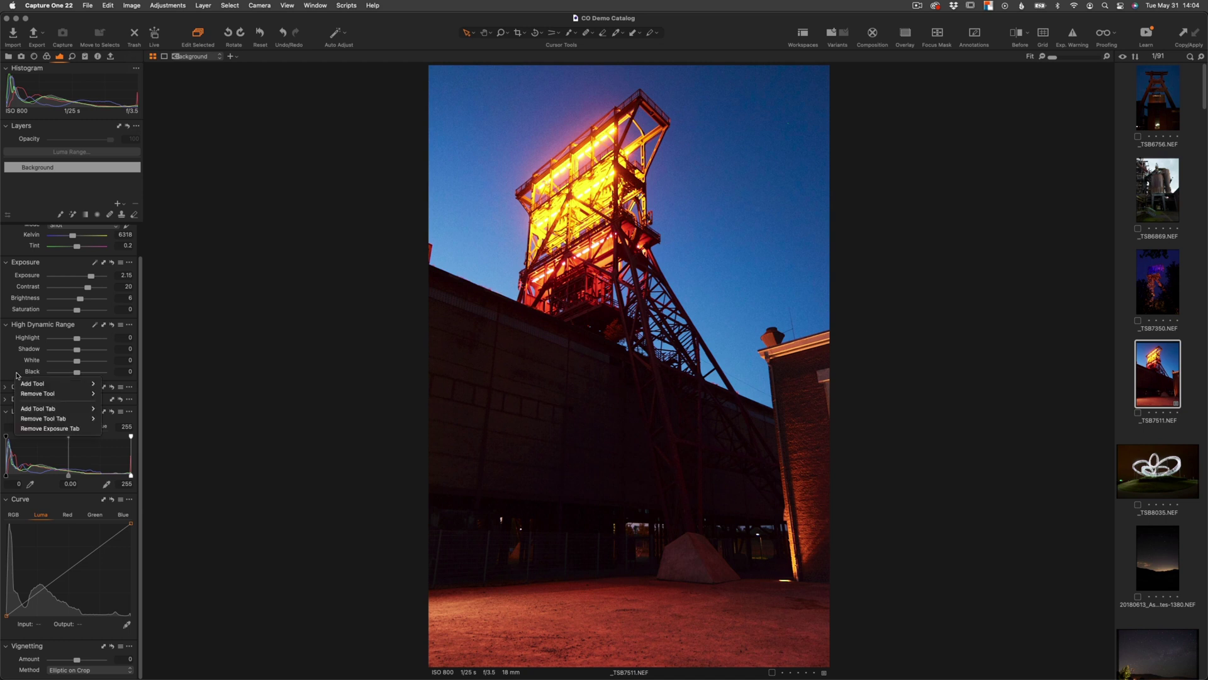
{"action": "mouse_move", "coordinate": [39, 382]}
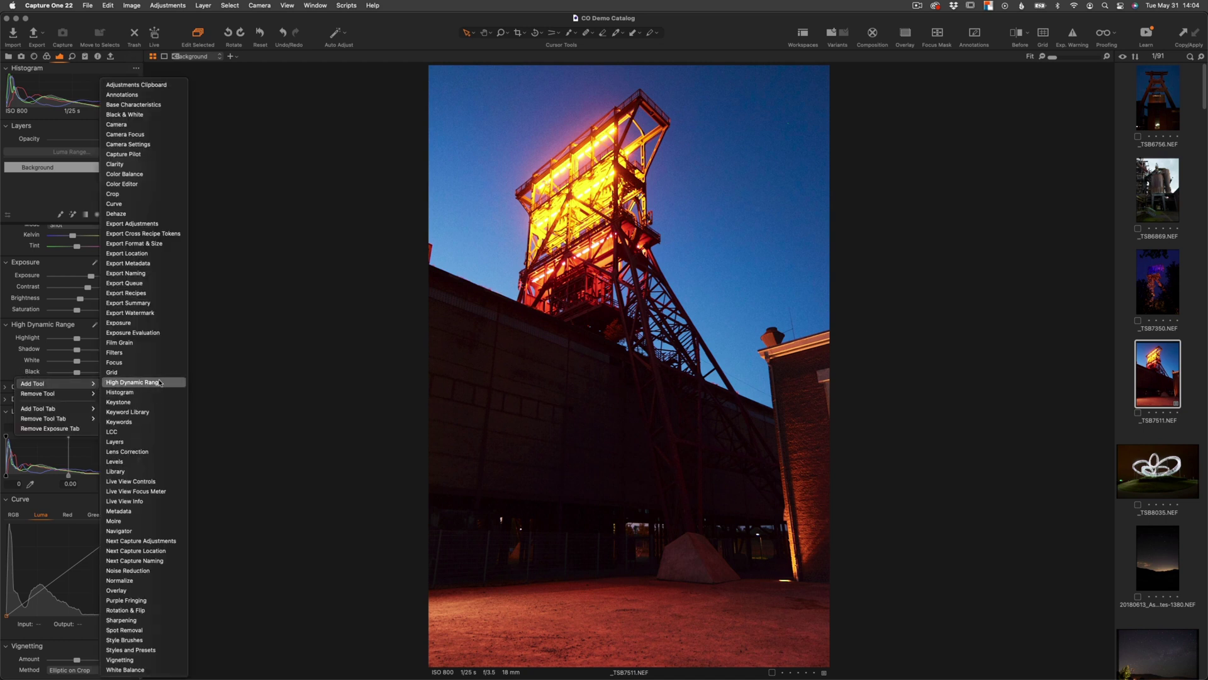
{"action": "left_click", "coordinate": [146, 346]}
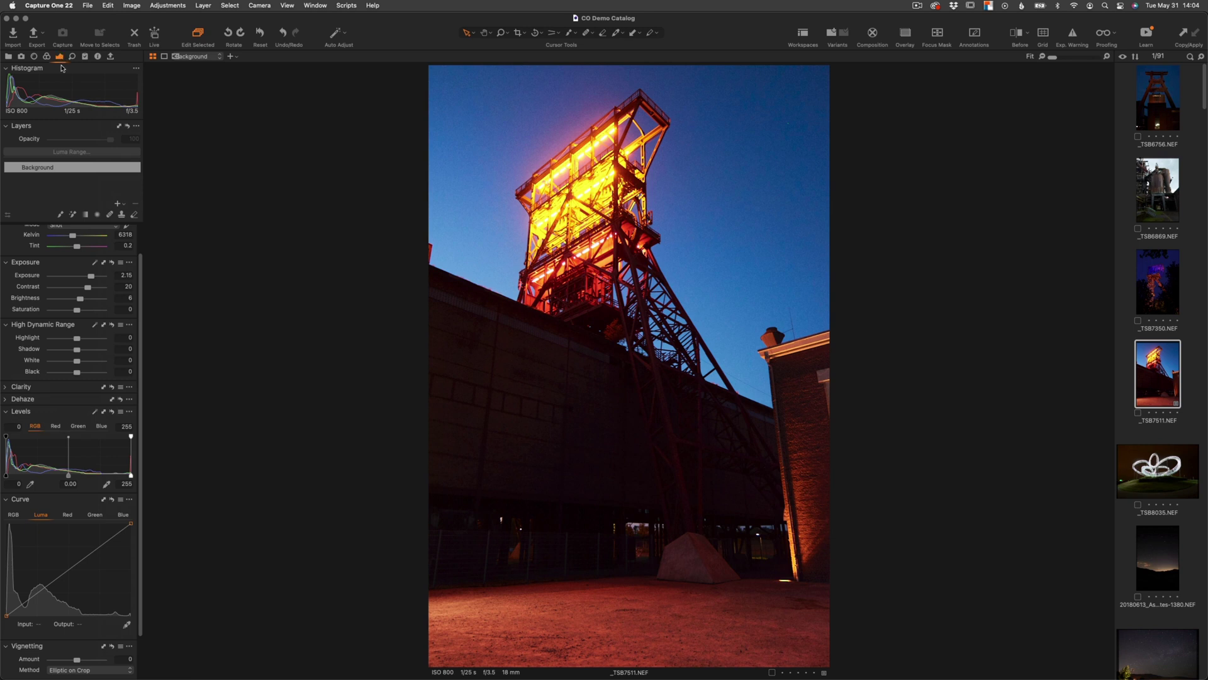
{"action": "scroll", "coordinate": [93, 427], "scroll_direction": "down", "scroll_amount": 2}
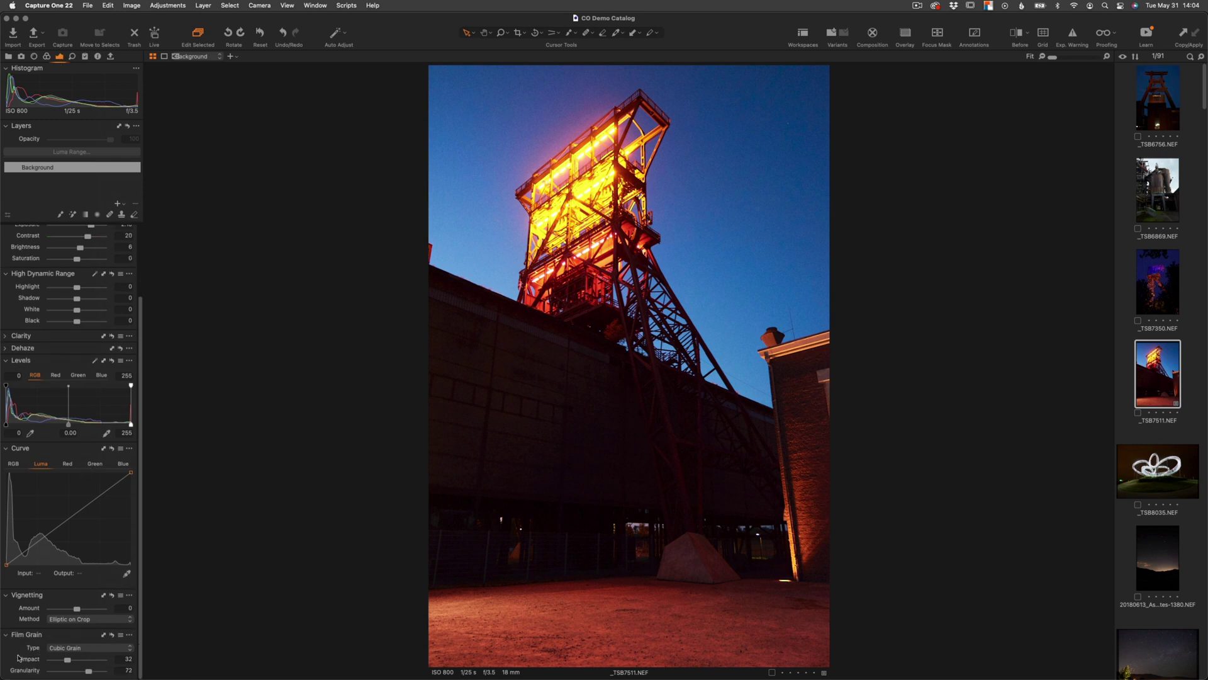
{"action": "scroll", "coordinate": [66, 608], "scroll_direction": "up", "scroll_amount": 3}
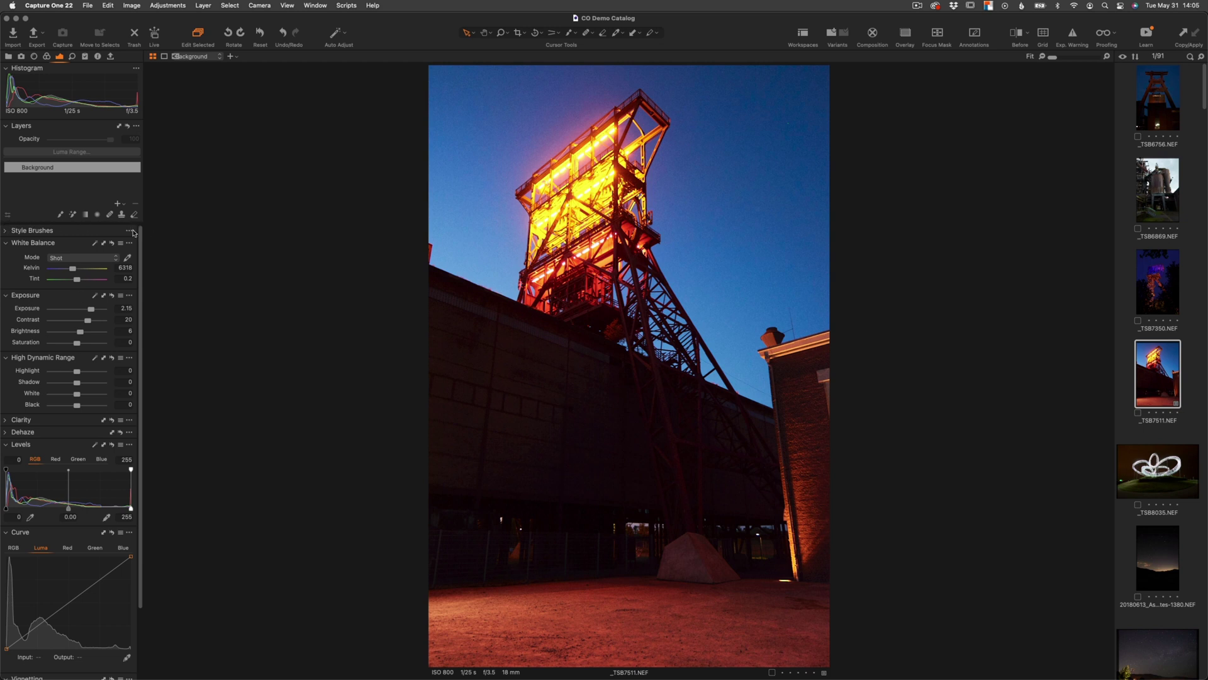
Step: Move Film Grain to the pinned area at the top and leave it expanded
{"action": "scroll", "coordinate": [75, 523], "scroll_direction": "down", "scroll_amount": 3}
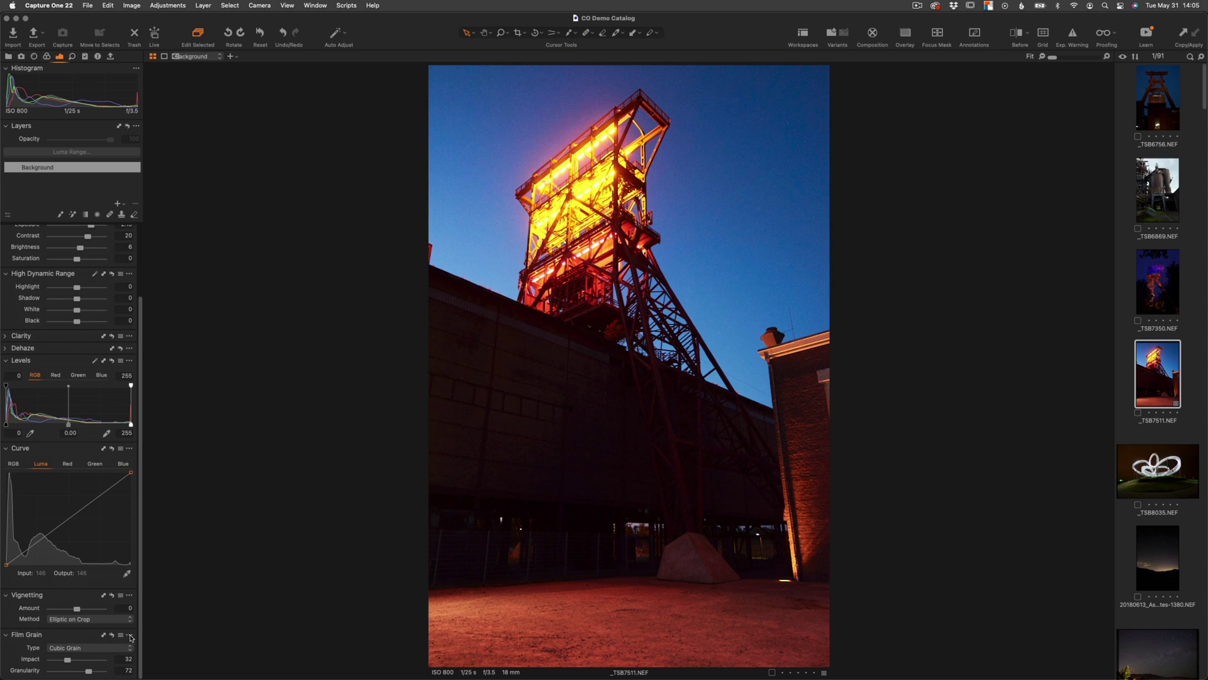
{"action": "left_click", "coordinate": [130, 635]}
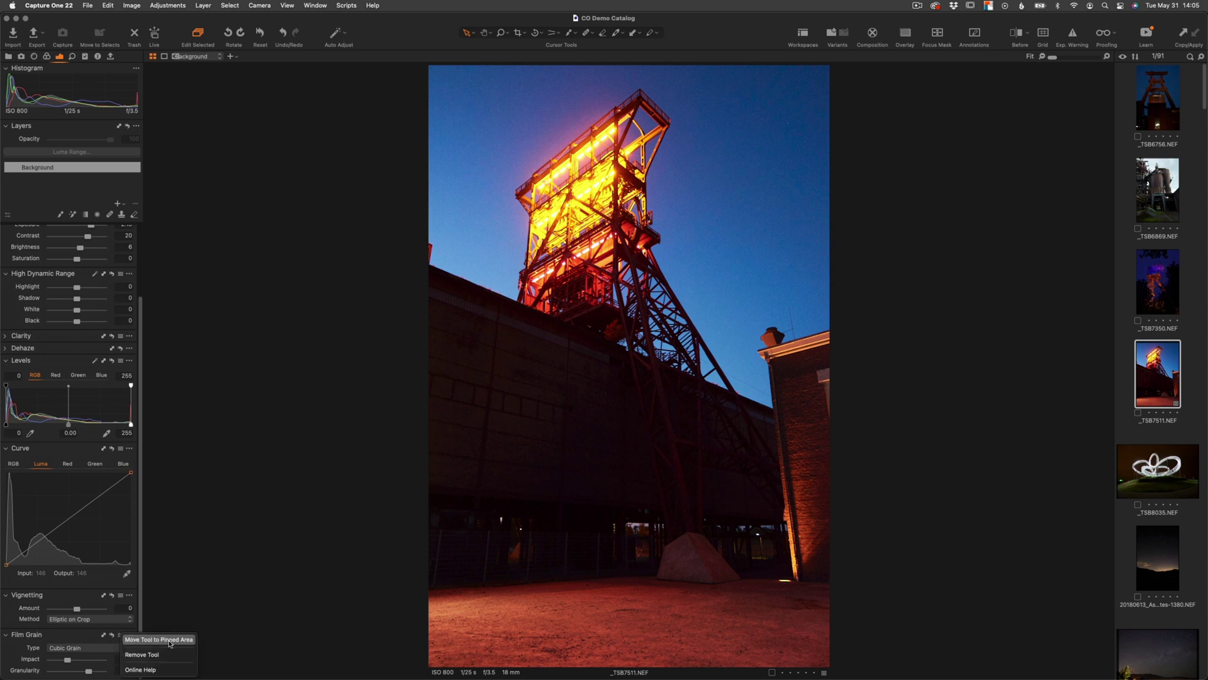
{"action": "left_click", "coordinate": [158, 639]}
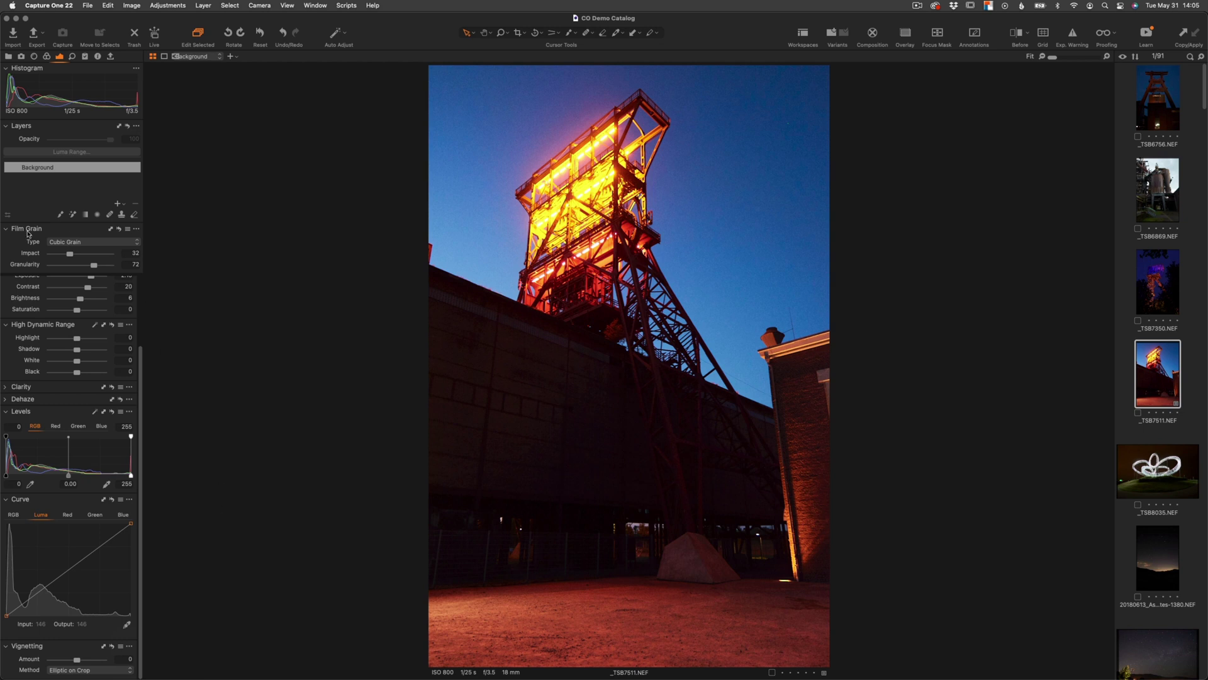
{"action": "scroll", "coordinate": [94, 415], "scroll_direction": "up", "scroll_amount": 3}
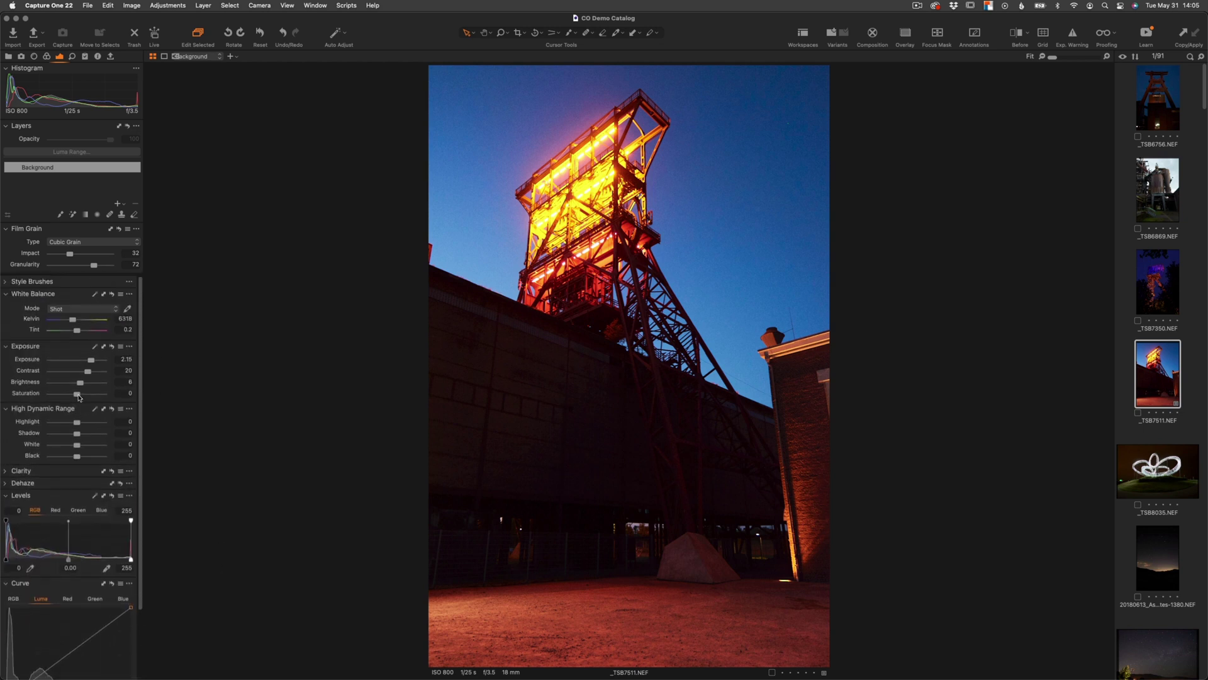
{"action": "scroll", "coordinate": [81, 384], "scroll_direction": "down", "scroll_amount": 3}
{"action": "scroll", "coordinate": [78, 371], "scroll_direction": "up", "scroll_amount": 3}
{"action": "left_click", "coordinate": [8, 229]}
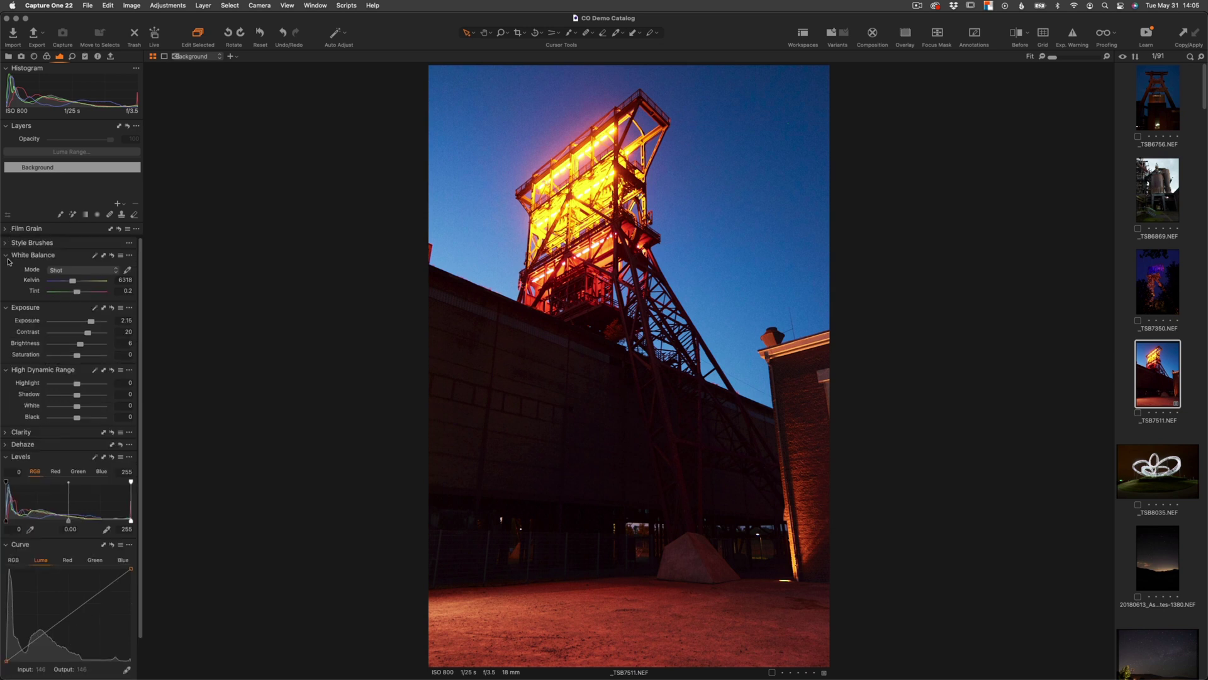
{"action": "left_click", "coordinate": [5, 230]}
{"action": "left_click", "coordinate": [6, 231]}
{"action": "left_click", "coordinate": [5, 231]}
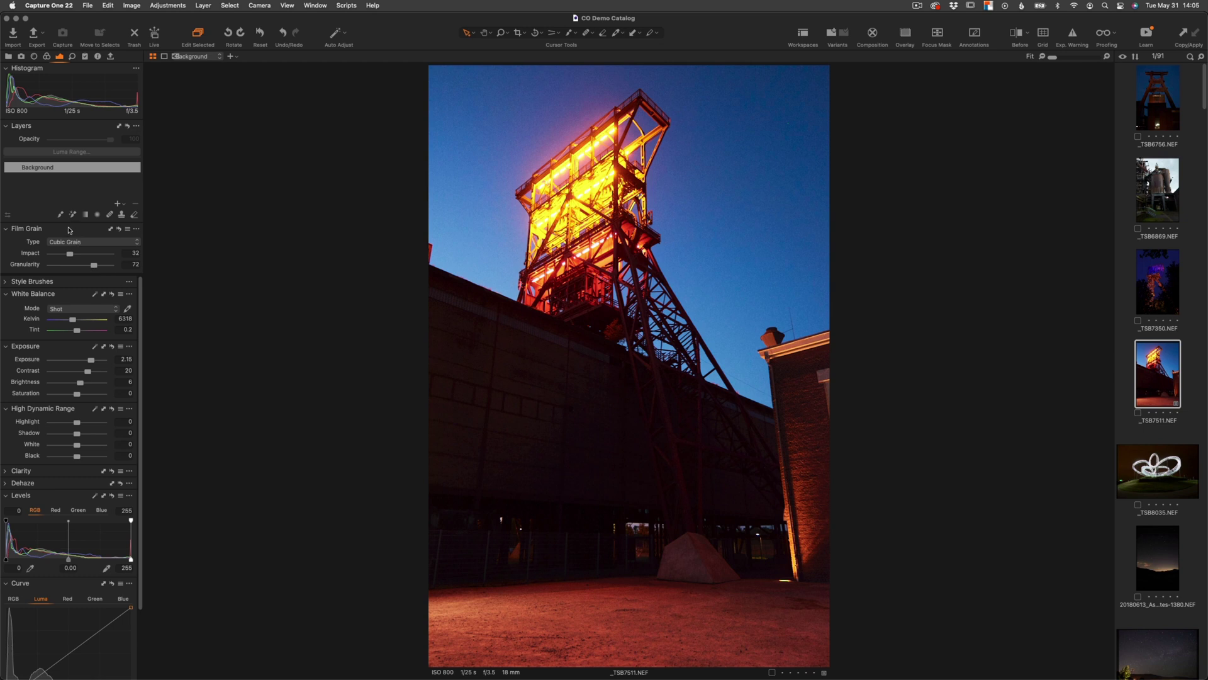
Step: Pin Style Brushes under Film Grain, then return it to the scrollable area
{"action": "left_click", "coordinate": [129, 283]}
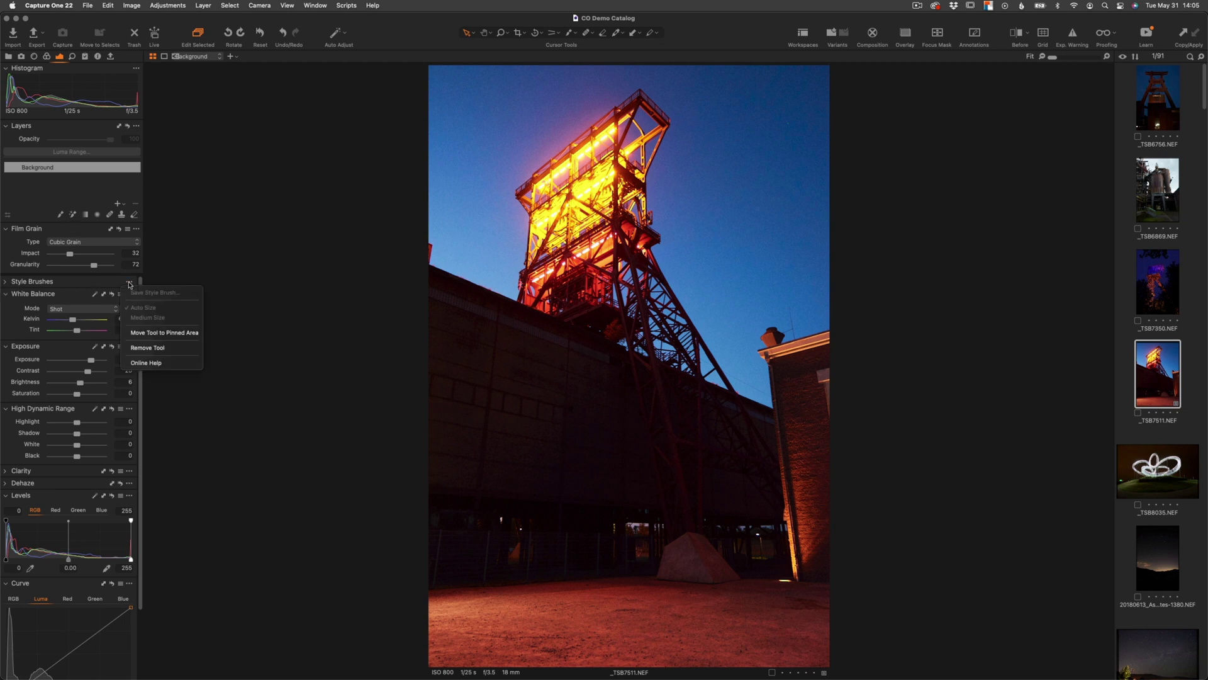
{"action": "left_click", "coordinate": [186, 333]}
{"action": "left_click", "coordinate": [5, 281]}
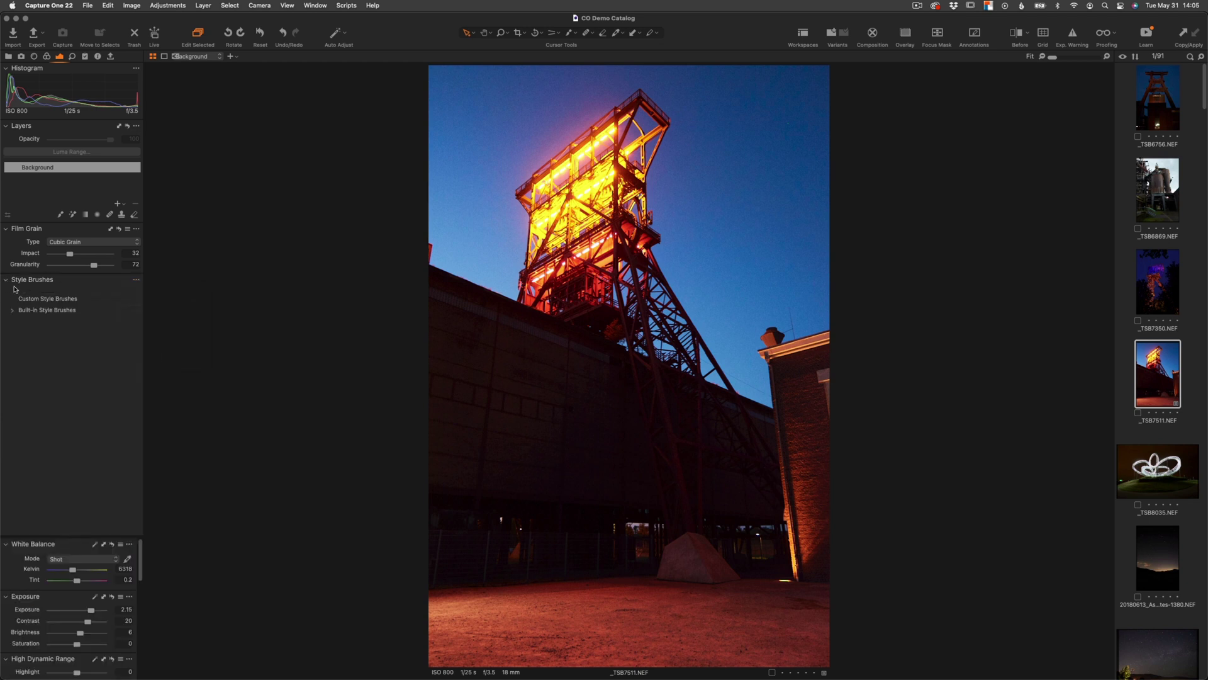
{"action": "left_click", "coordinate": [134, 282]}
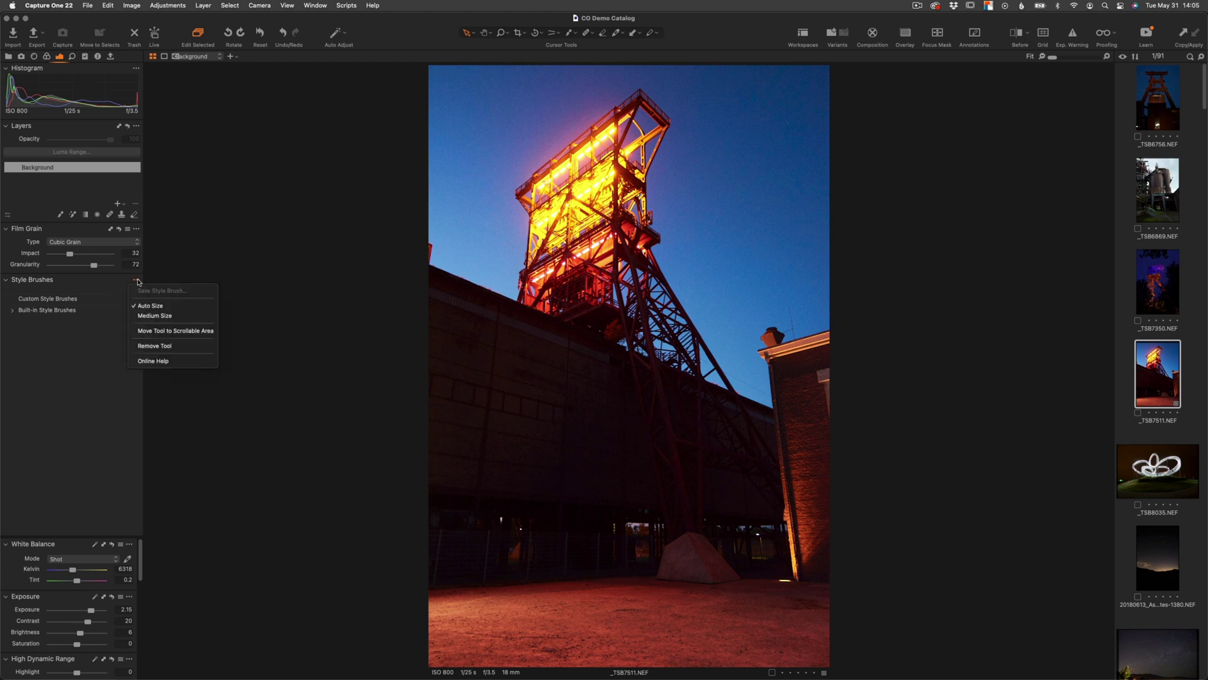
{"action": "left_click", "coordinate": [208, 332]}
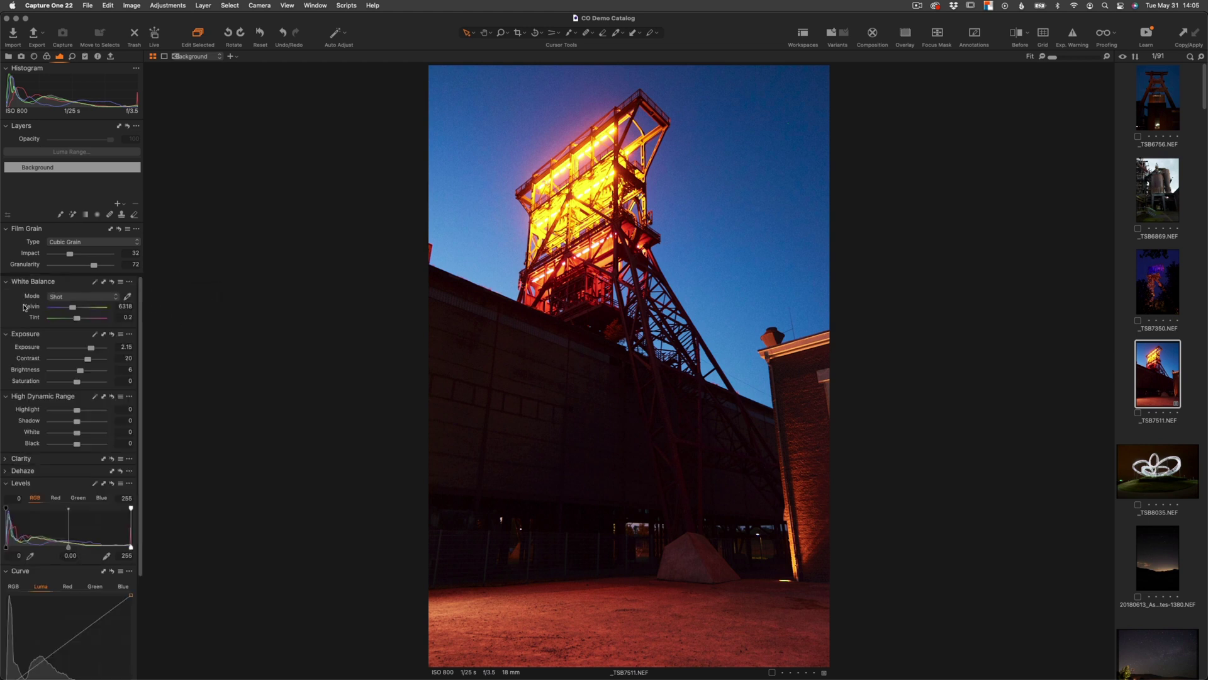
{"action": "scroll", "coordinate": [25, 307], "scroll_direction": "down", "scroll_amount": 5}
{"action": "scroll", "coordinate": [64, 244], "scroll_direction": "up", "scroll_amount": 5}
{"action": "right_click", "coordinate": [126, 60]}
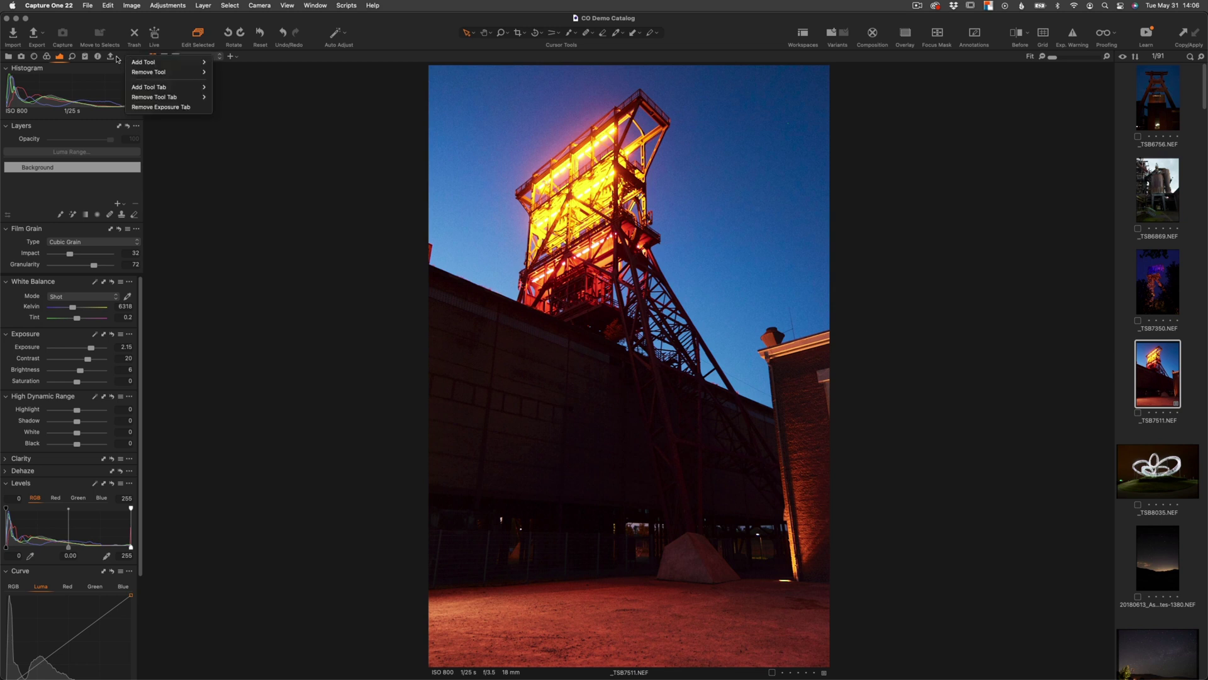
Step: Create a custom tool tab called 'Analogue' with the sunrise icon
{"action": "mouse_move", "coordinate": [173, 90]}
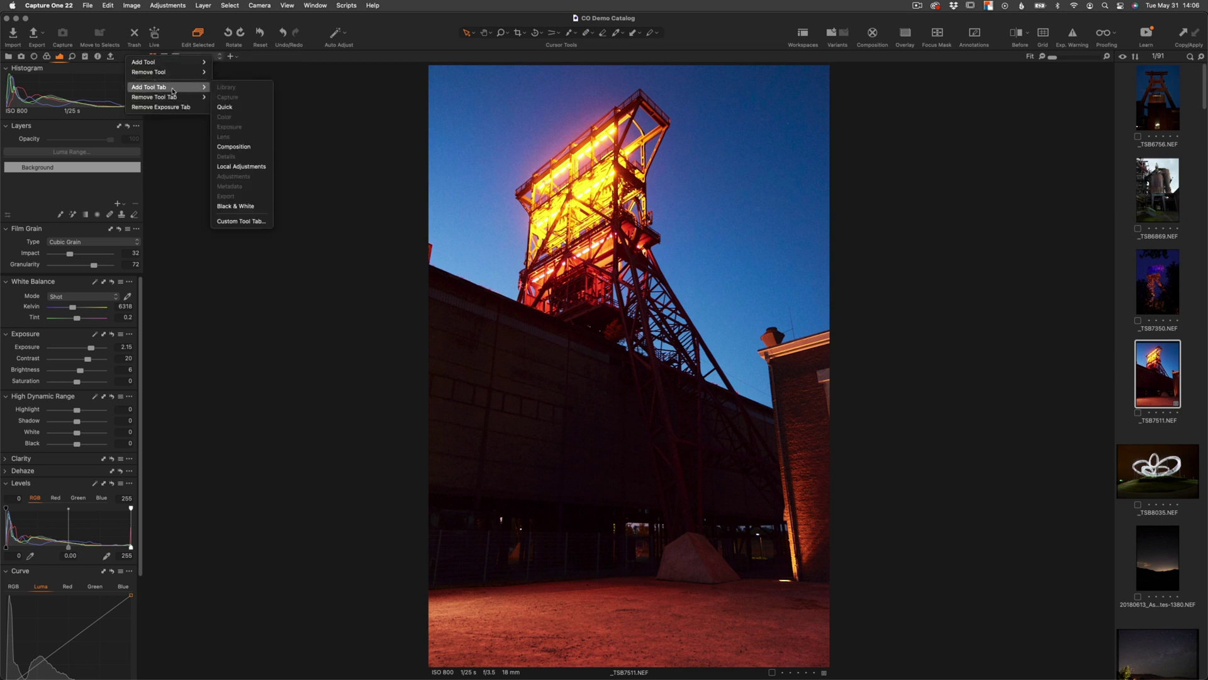
{"action": "left_click", "coordinate": [248, 225]}
{"action": "type", "text": "Analogue"}
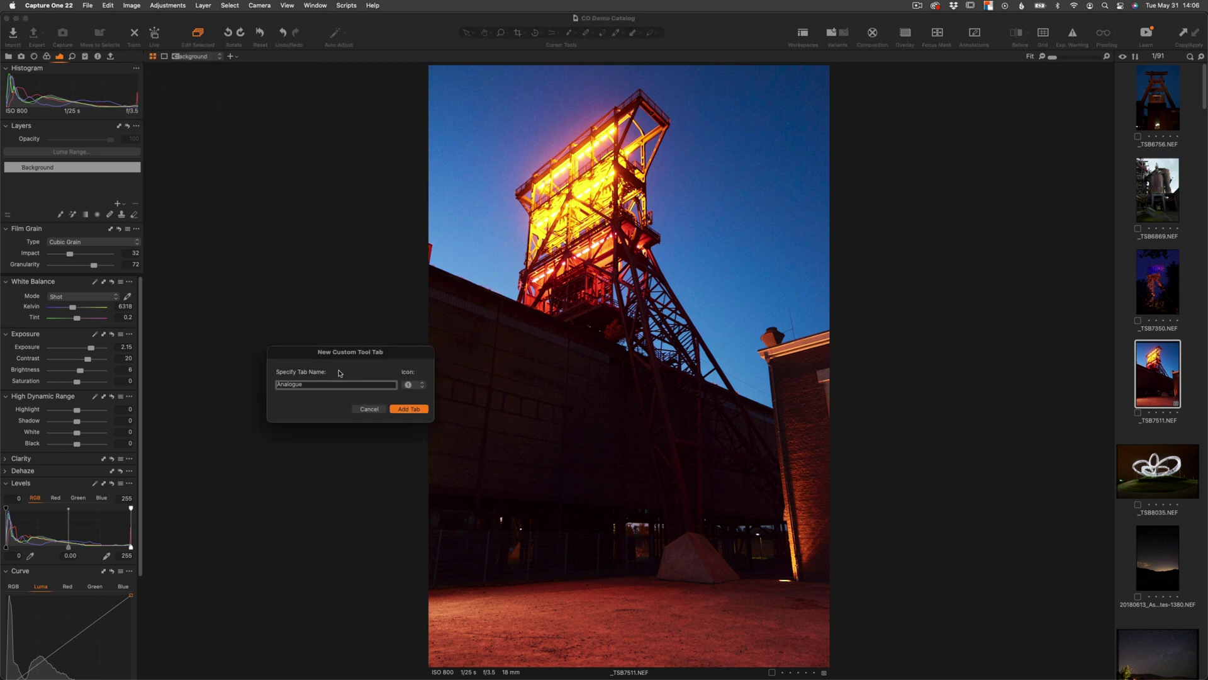
{"action": "left_click", "coordinate": [419, 384]}
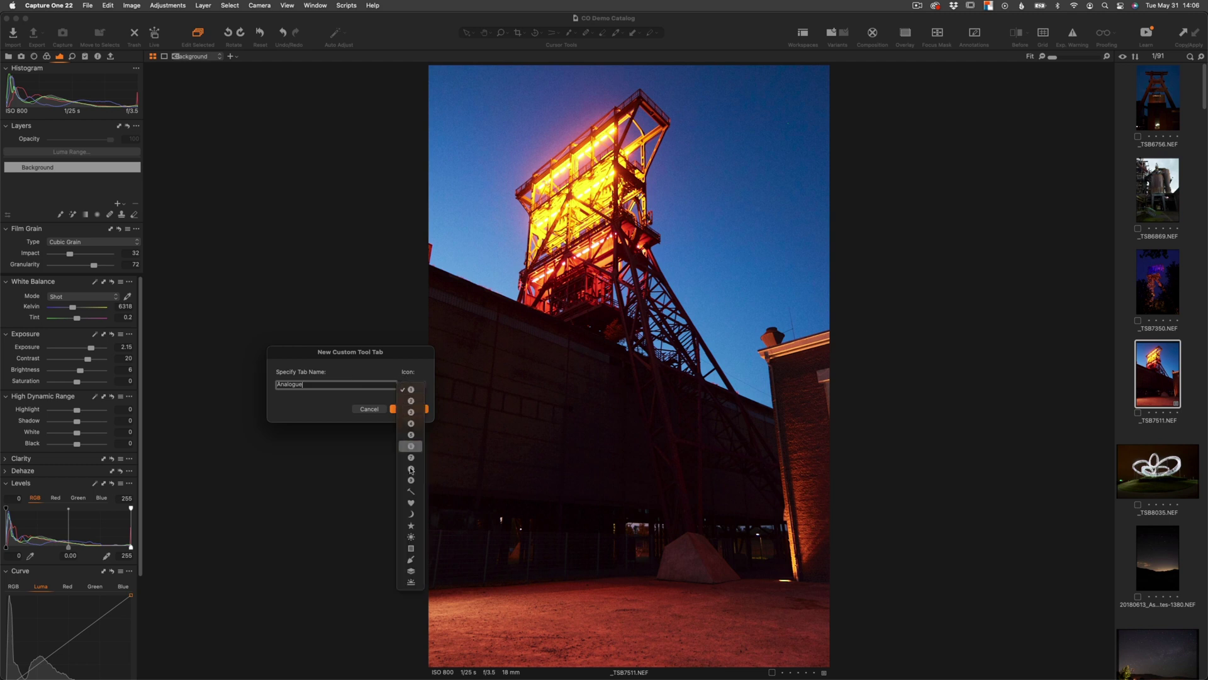
{"action": "left_click", "coordinate": [415, 582]}
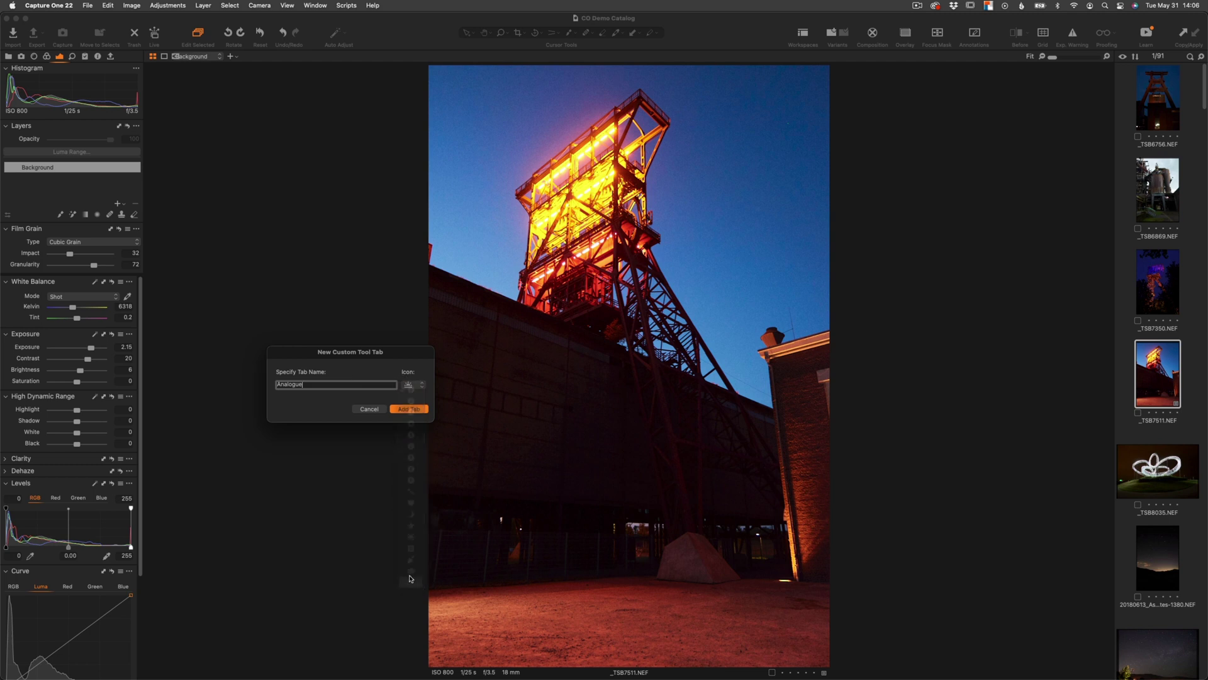
{"action": "left_click", "coordinate": [409, 409]}
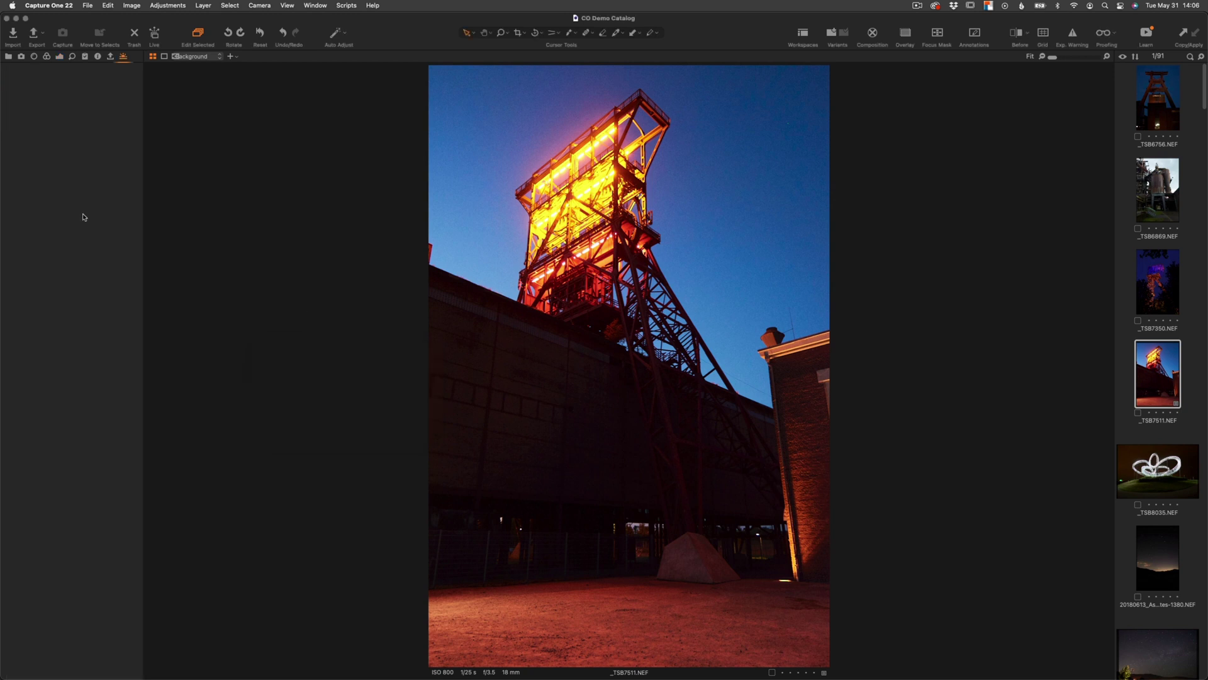
Step: Add Film Grain and Black & White, unpinning Film Grain so it sits below Black & White
{"action": "right_click", "coordinate": [88, 133]}
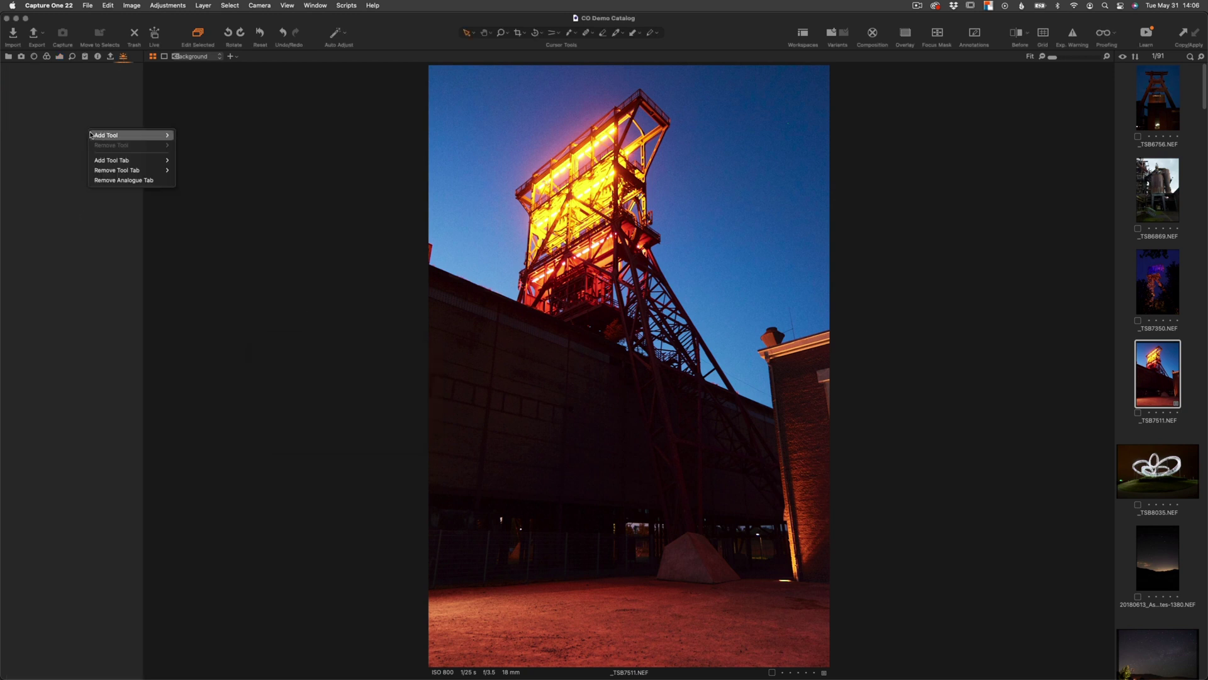
{"action": "mouse_move", "coordinate": [104, 135]}
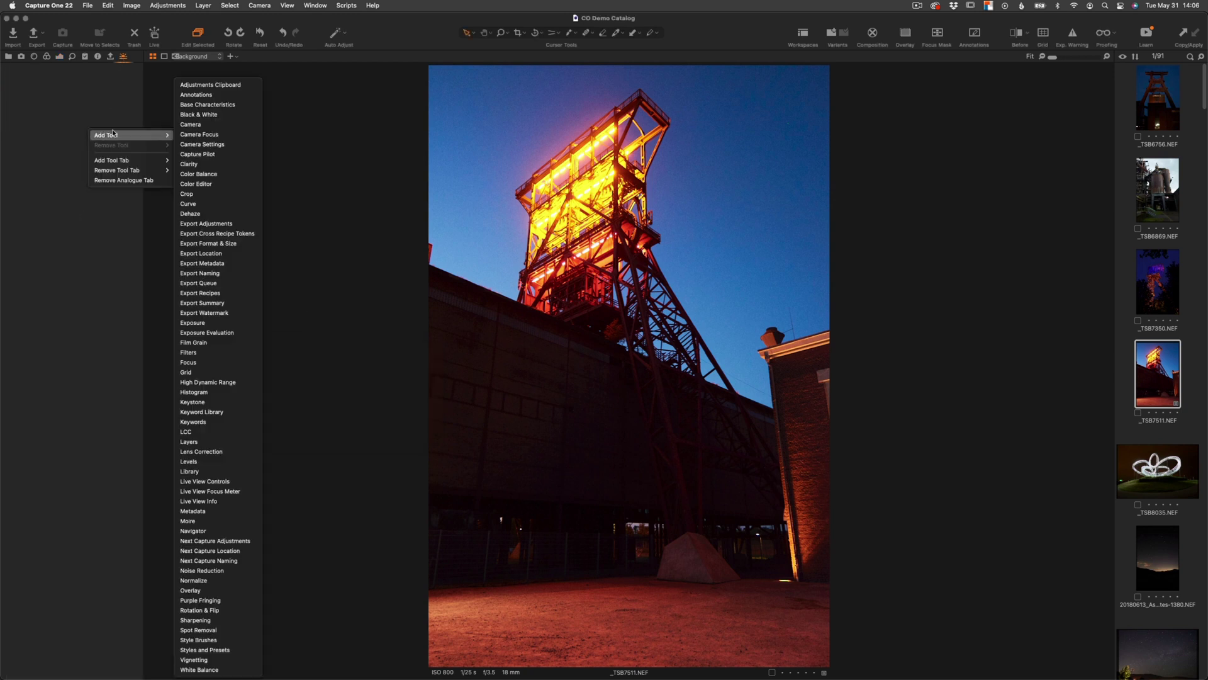
{"action": "left_click", "coordinate": [225, 349]}
{"action": "right_click", "coordinate": [60, 155]}
{"action": "mouse_move", "coordinate": [82, 163]}
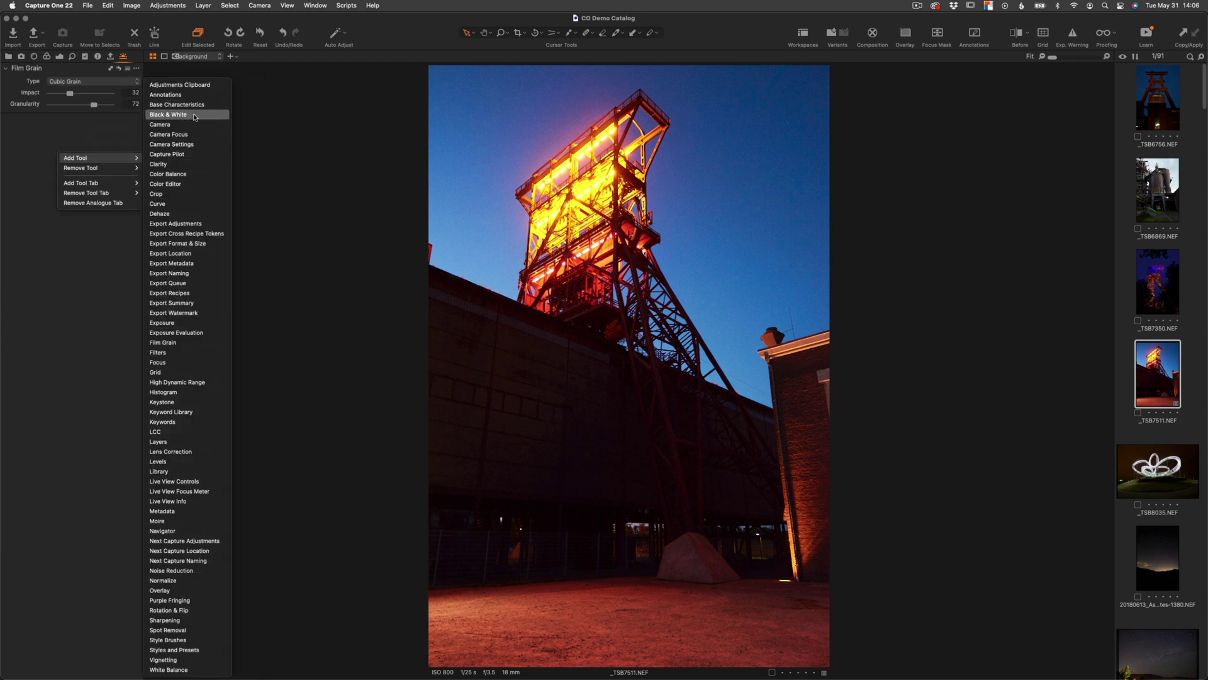
{"action": "key", "text": "Escape"}
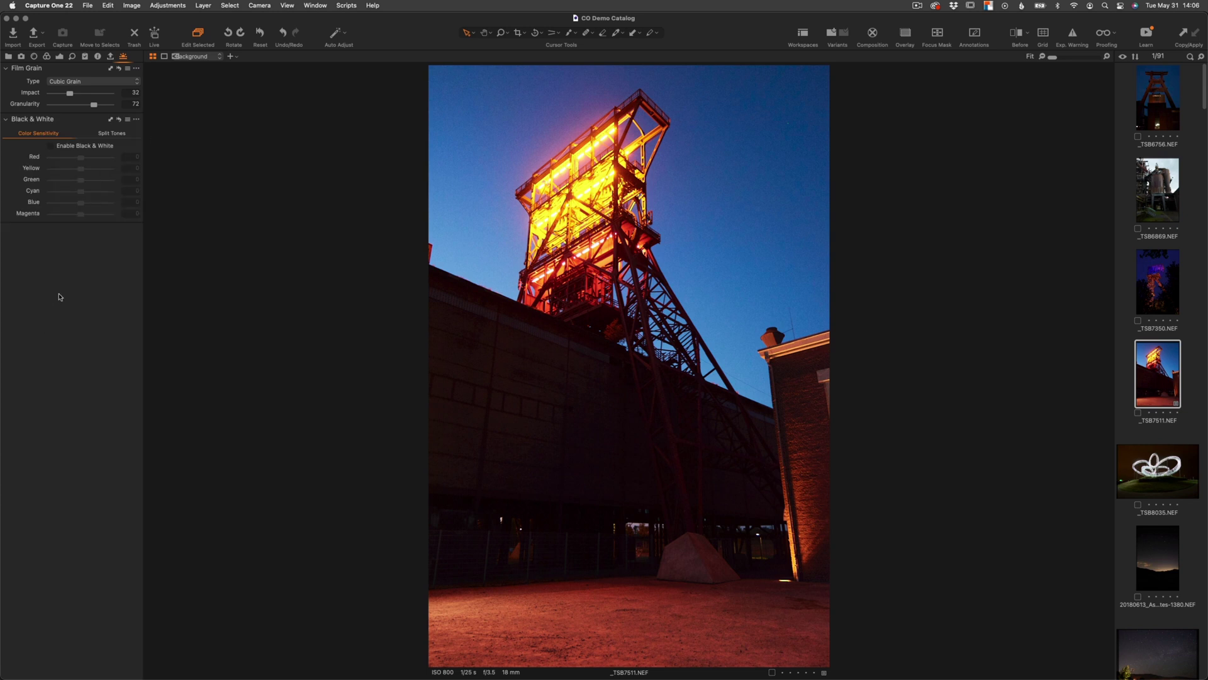
{"action": "left_click", "coordinate": [137, 70]}
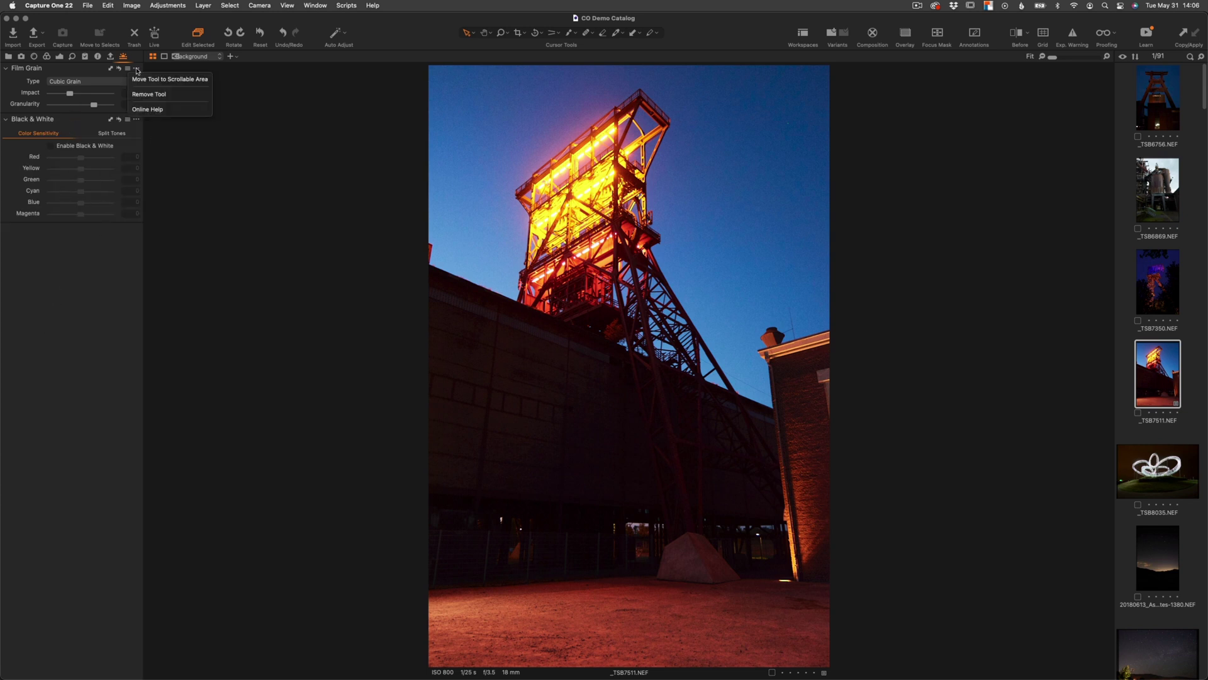
{"action": "left_click", "coordinate": [187, 82]}
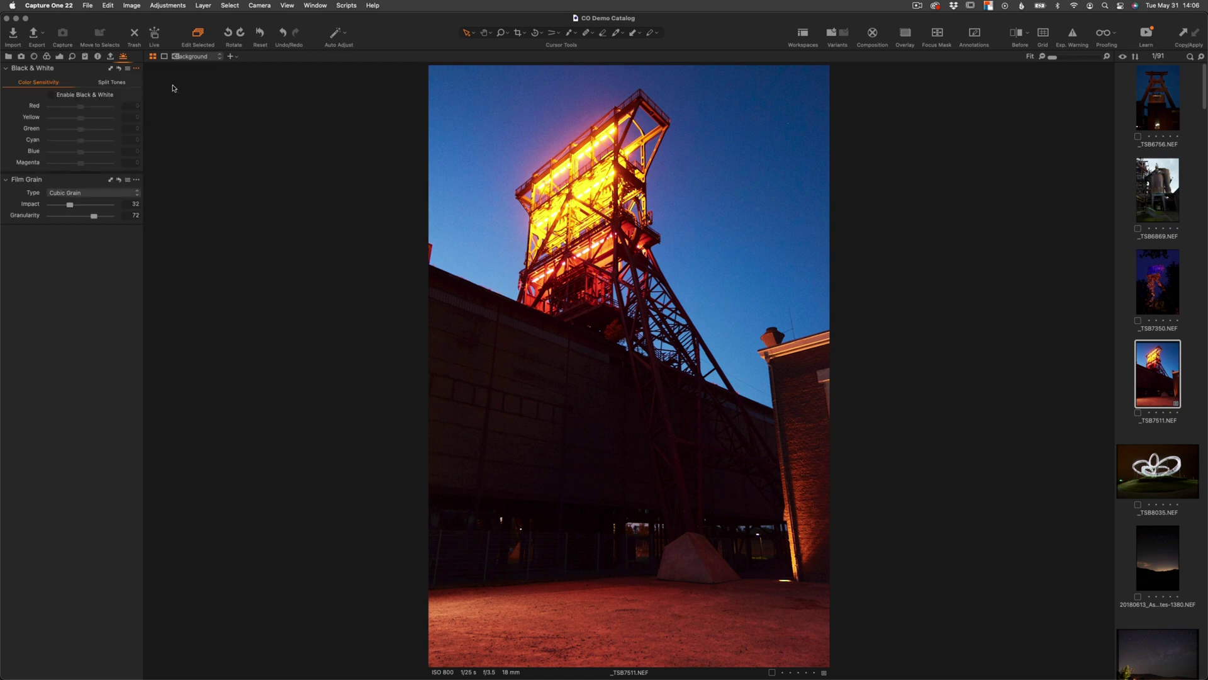
Step: Add Curve, Vignetting and Levels below Film Grain in the Analogue tab
{"action": "right_click", "coordinate": [54, 265]}
{"action": "mouse_move", "coordinate": [95, 268]}
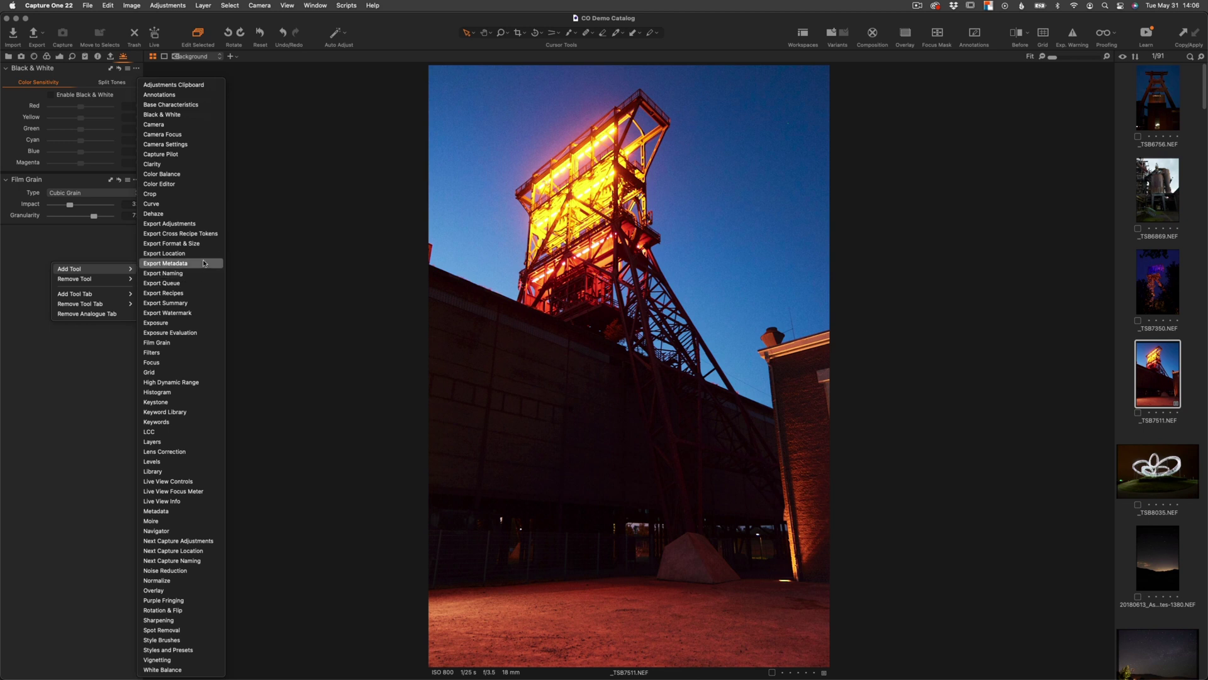
{"action": "left_click", "coordinate": [200, 203]}
{"action": "right_click", "coordinate": [53, 394]}
{"action": "left_click", "coordinate": [53, 395]}
{"action": "right_click", "coordinate": [69, 409]}
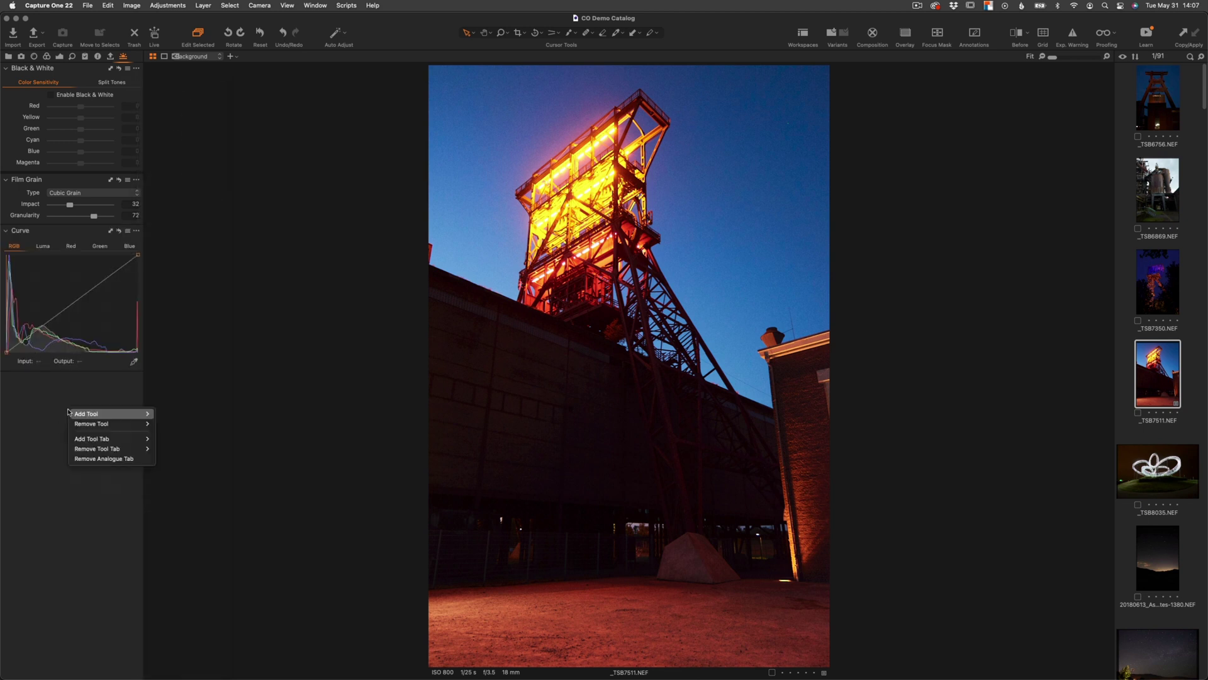
{"action": "mouse_move", "coordinate": [94, 414]}
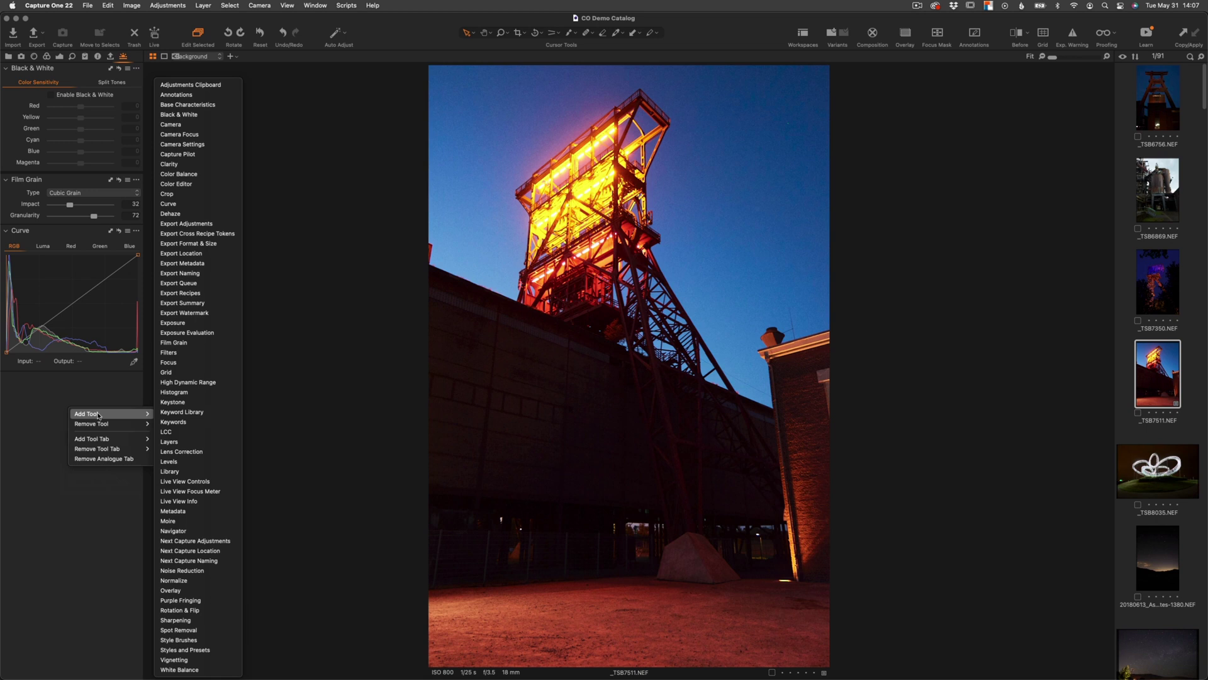
{"action": "left_click", "coordinate": [192, 659]}
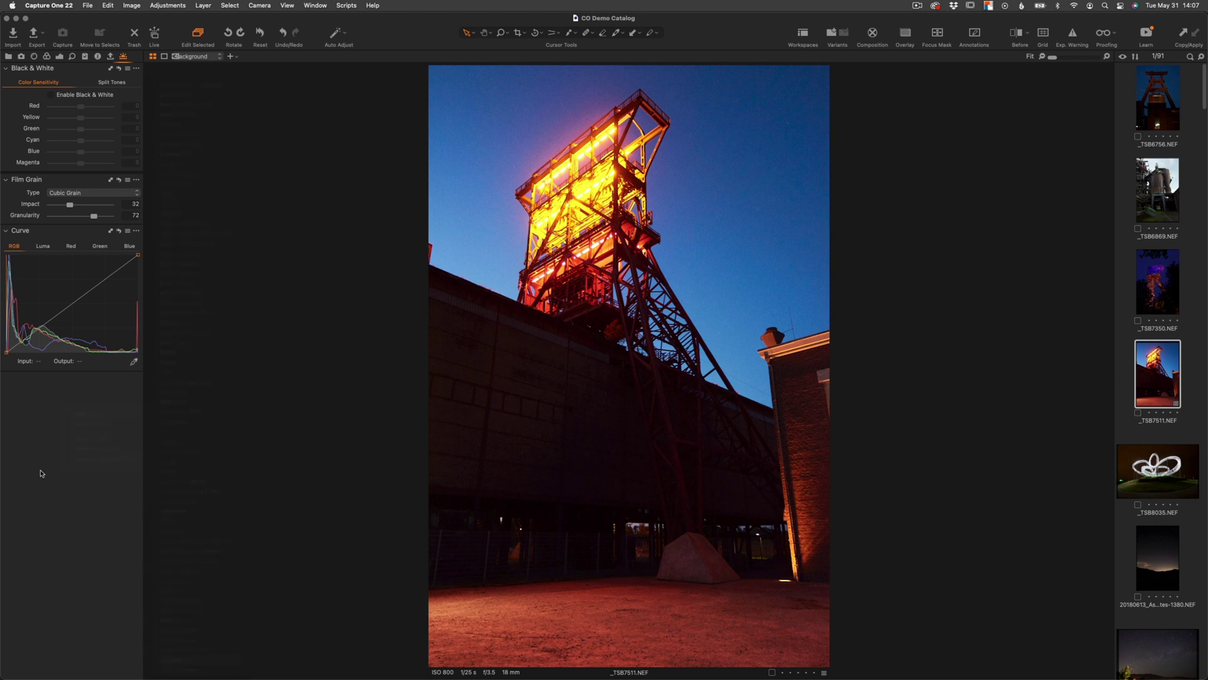
{"action": "right_click", "coordinate": [75, 528]}
{"action": "mouse_move", "coordinate": [79, 531]}
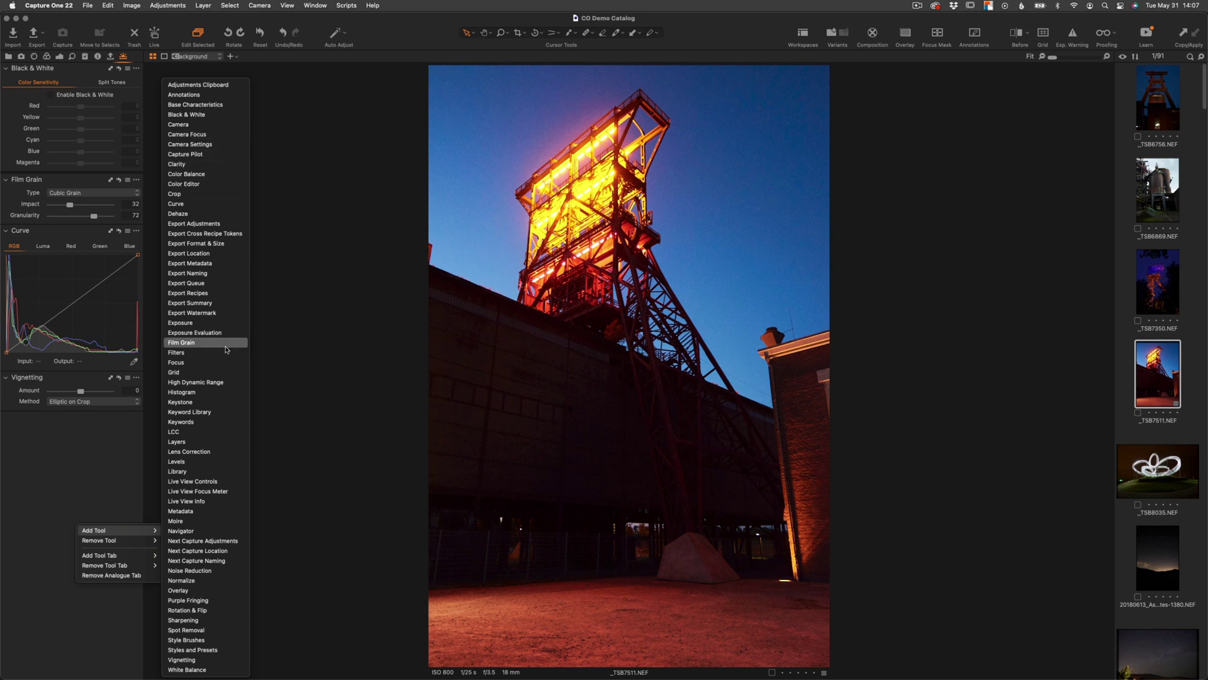
{"action": "left_click", "coordinate": [205, 460]}
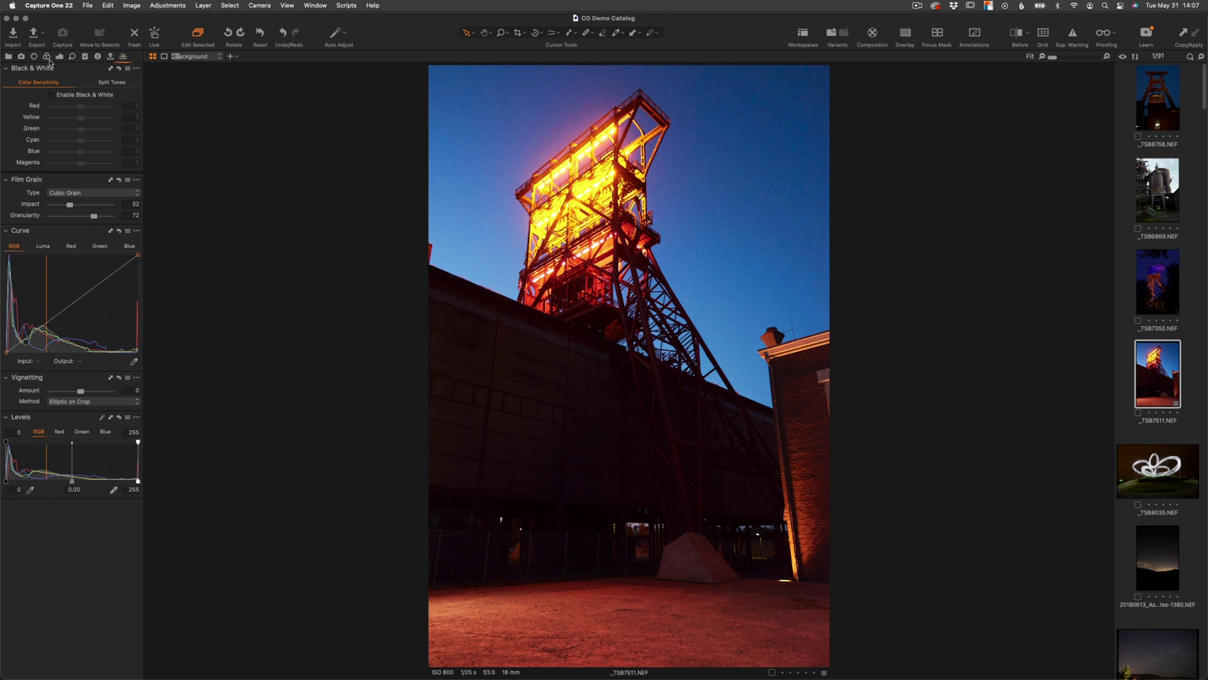
{"action": "left_click", "coordinate": [48, 57]}
{"action": "left_click", "coordinate": [33, 58]}
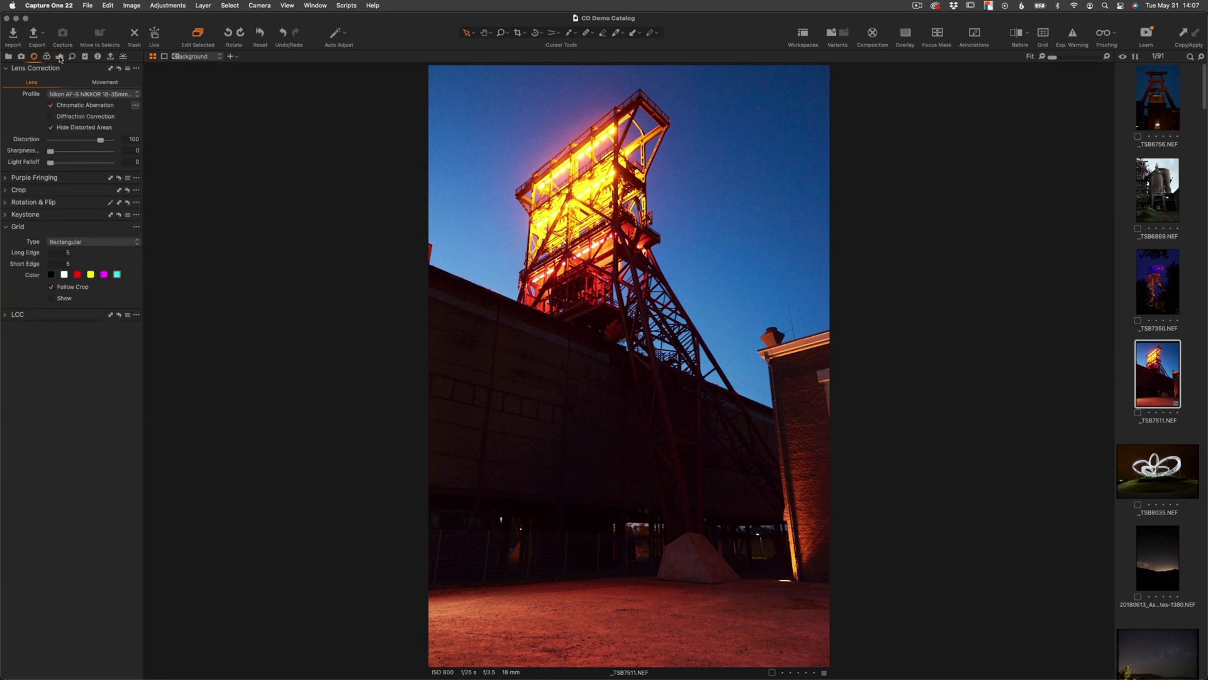
{"action": "left_click", "coordinate": [123, 57]}
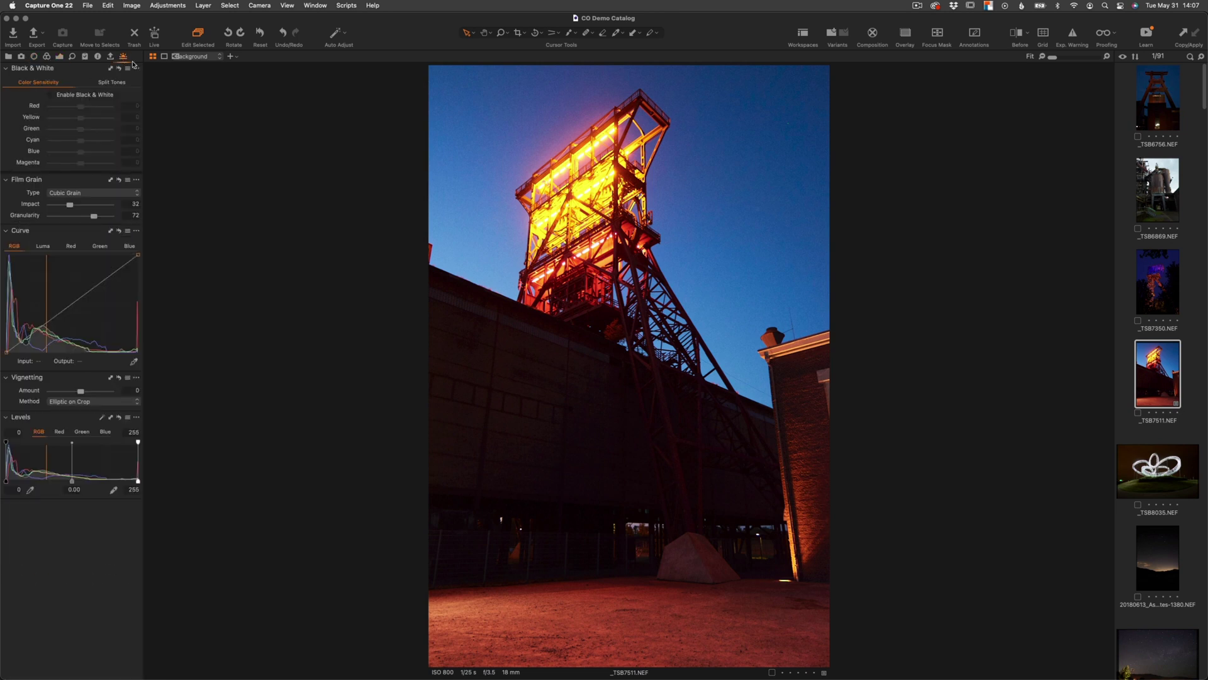